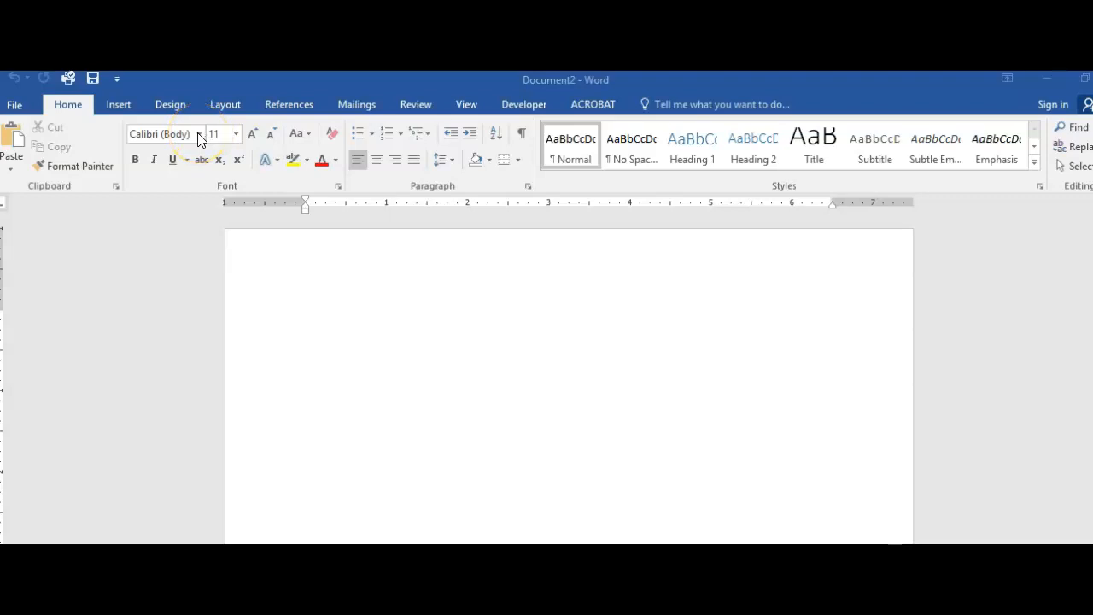
# Add the heading "References" at the start of the blank document, and make it bold and centred.
pyautogui.doubleClick(497, 314)
pyautogui.write('Ref')
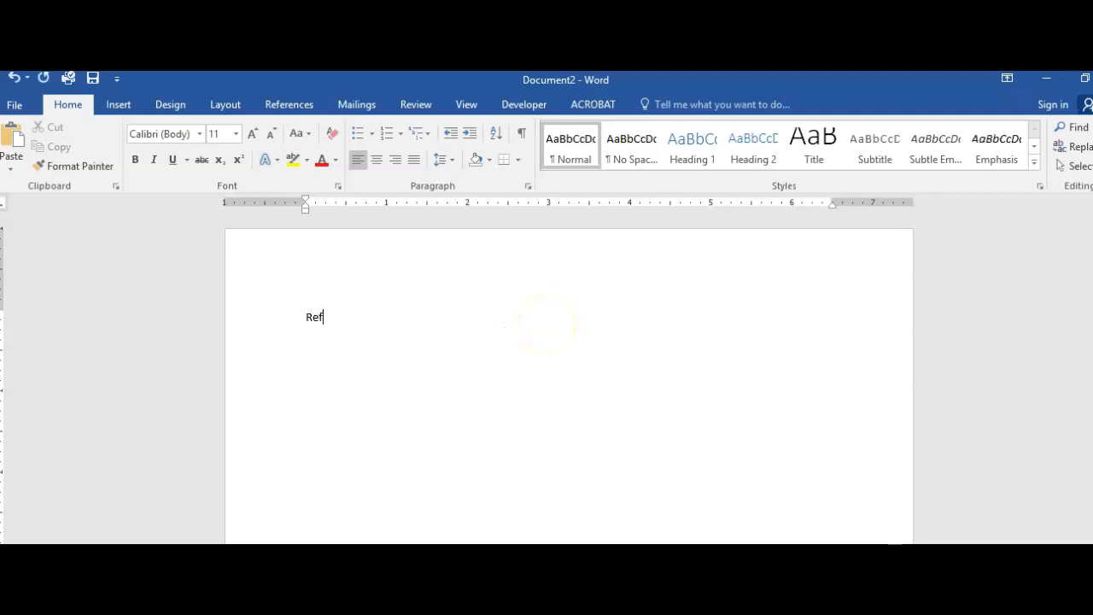
pyautogui.write('erences')
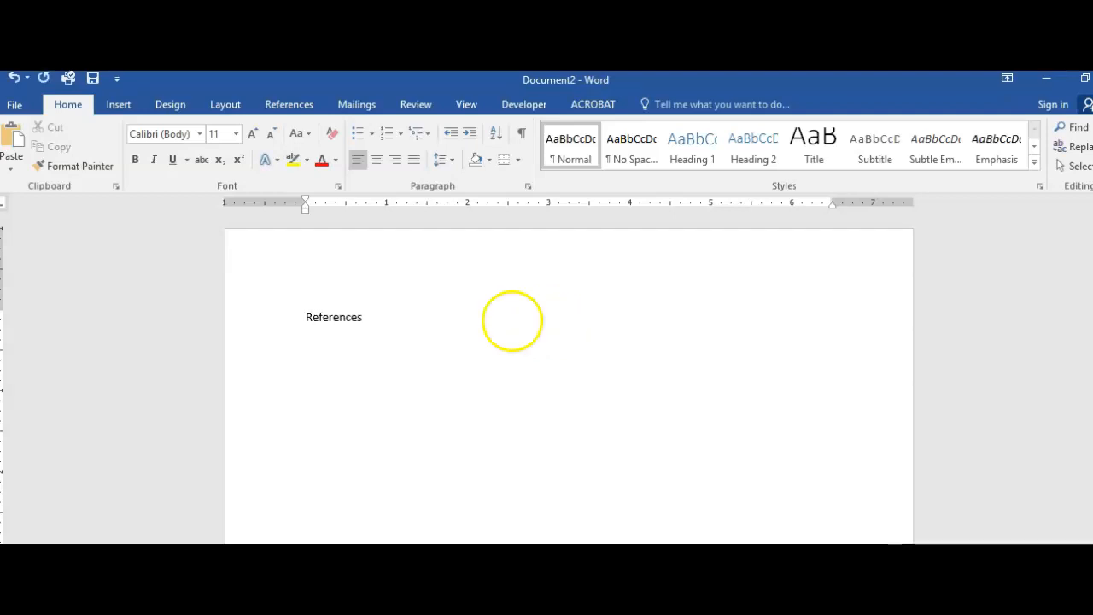
pyautogui.doubleClick(348, 319)
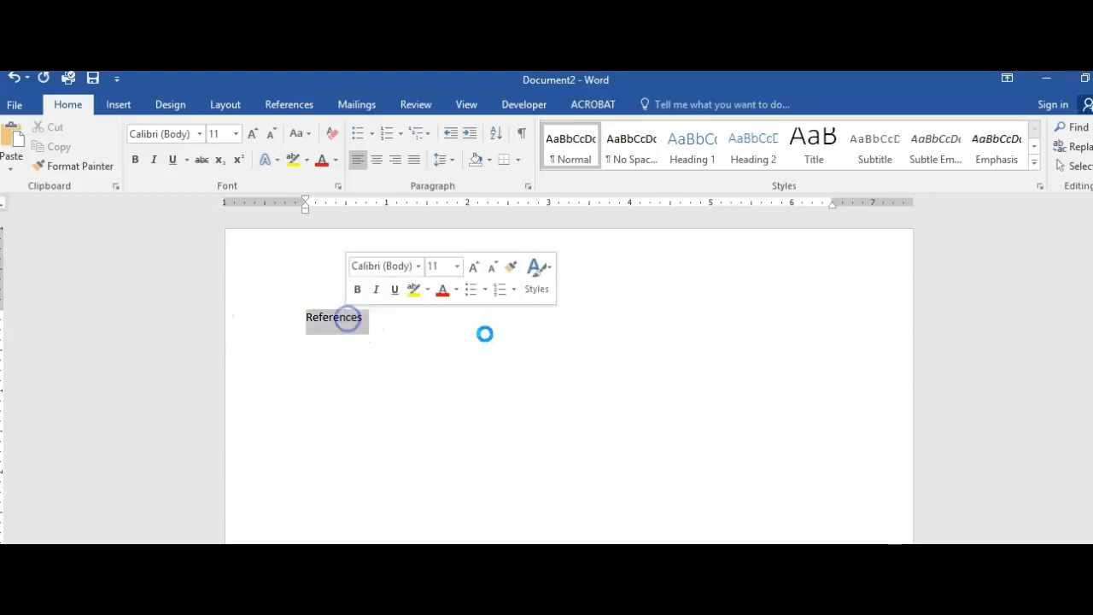
pyautogui.click(135, 160)
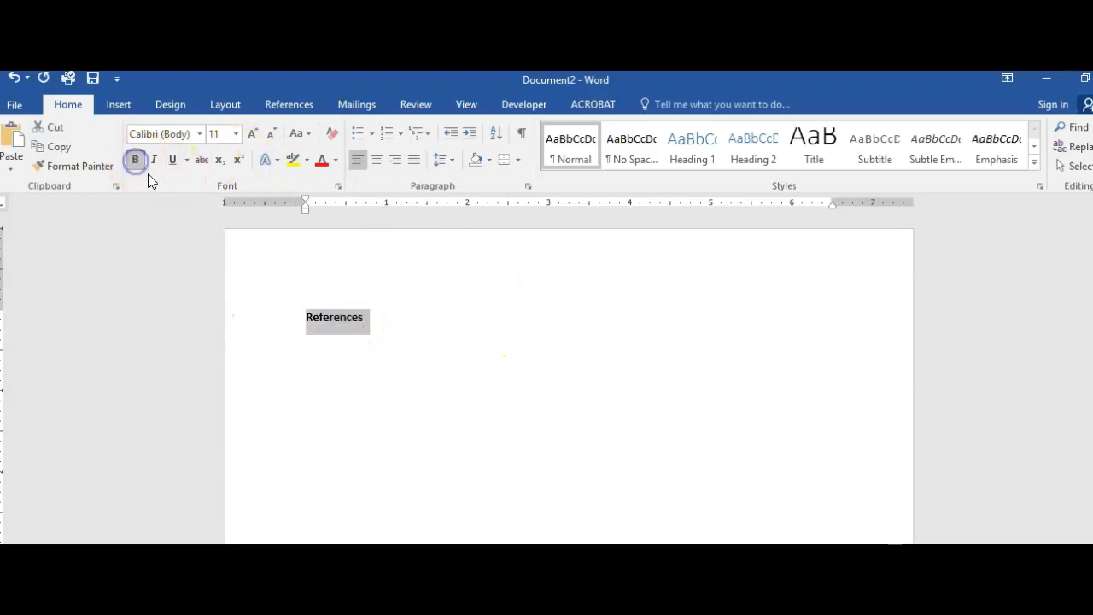
pyautogui.click(376, 161)
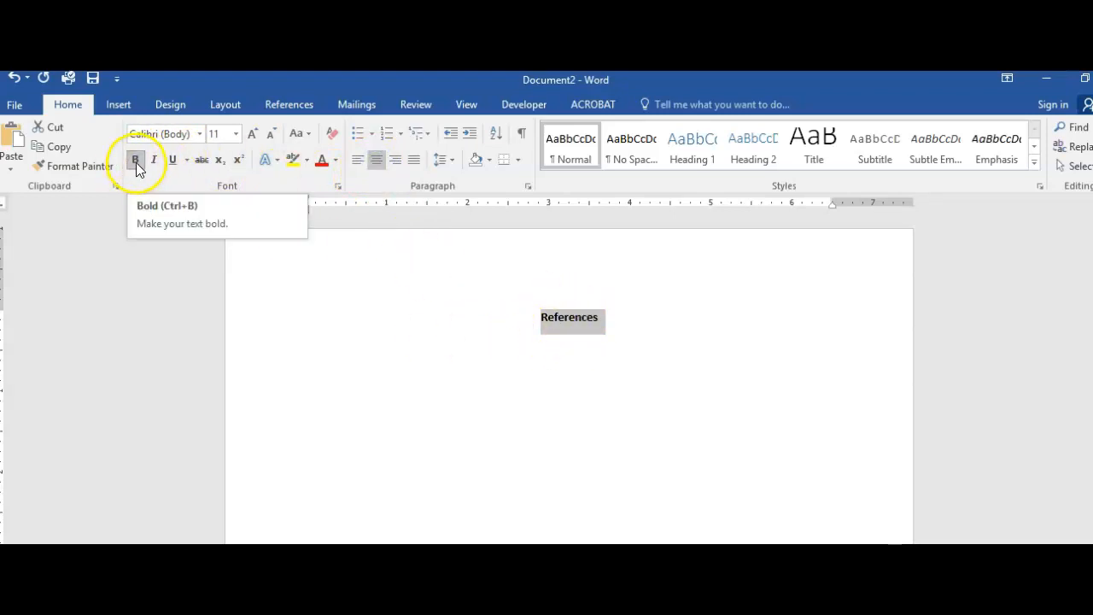
# Start a new line below the "References" heading, left-aligned and with bold turned off.
pyautogui.click(584, 324)
pyautogui.click(621, 322)
pyautogui.press('Return')
pyautogui.click(633, 311)
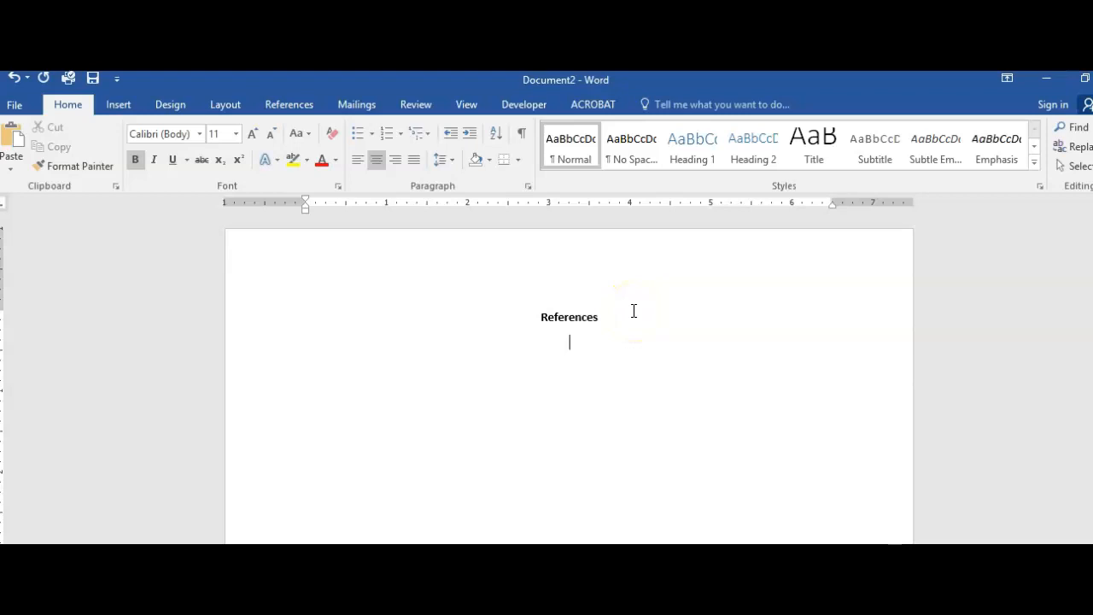
pyautogui.click(358, 163)
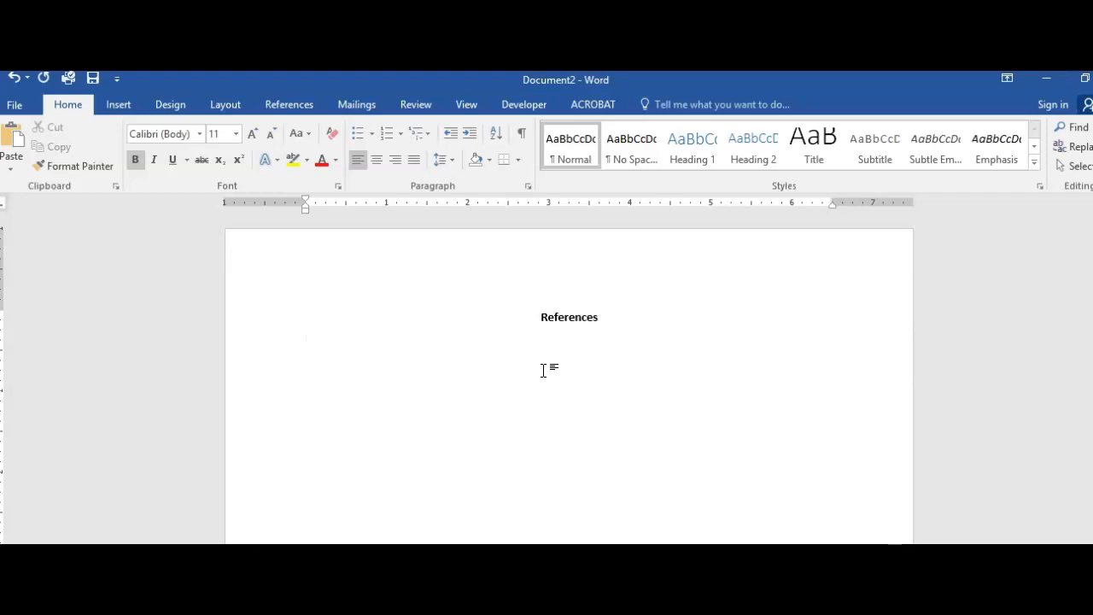
pyautogui.write('oswald')
pyautogui.press('BackSpace')
pyautogui.press('BackSpace')
pyautogui.press('BackSpace')
pyautogui.press('BackSpace')
pyautogui.press('BackSpace')
pyautogui.press('BackSpace')
pyautogui.click(135, 160)
# Enter the reference's three authors as surnames and initials, with an ampersand before the last, and begin the year in parentheses.
pyautogui.write('oswald, B. B.')
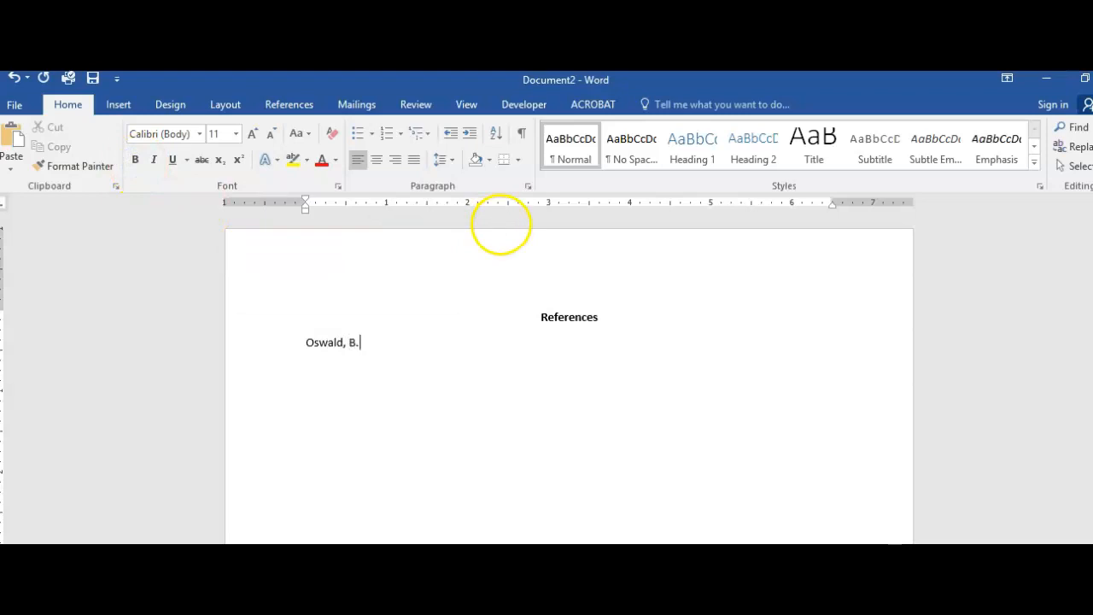
pyautogui.press('BackSpace')
pyautogui.write(', ')
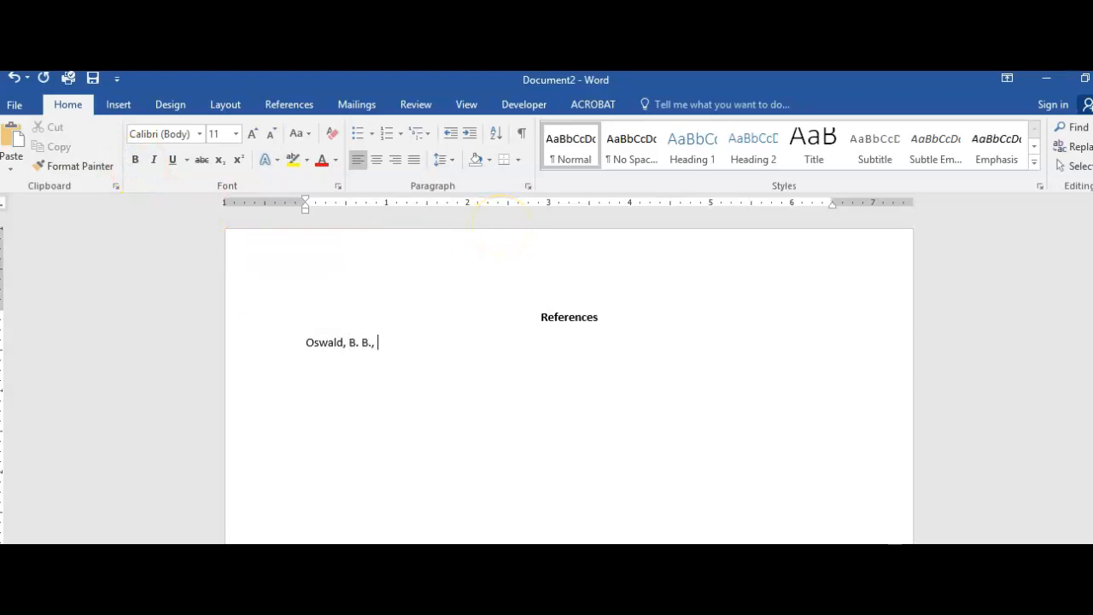
pyautogui.write('Sanford, A., & ')
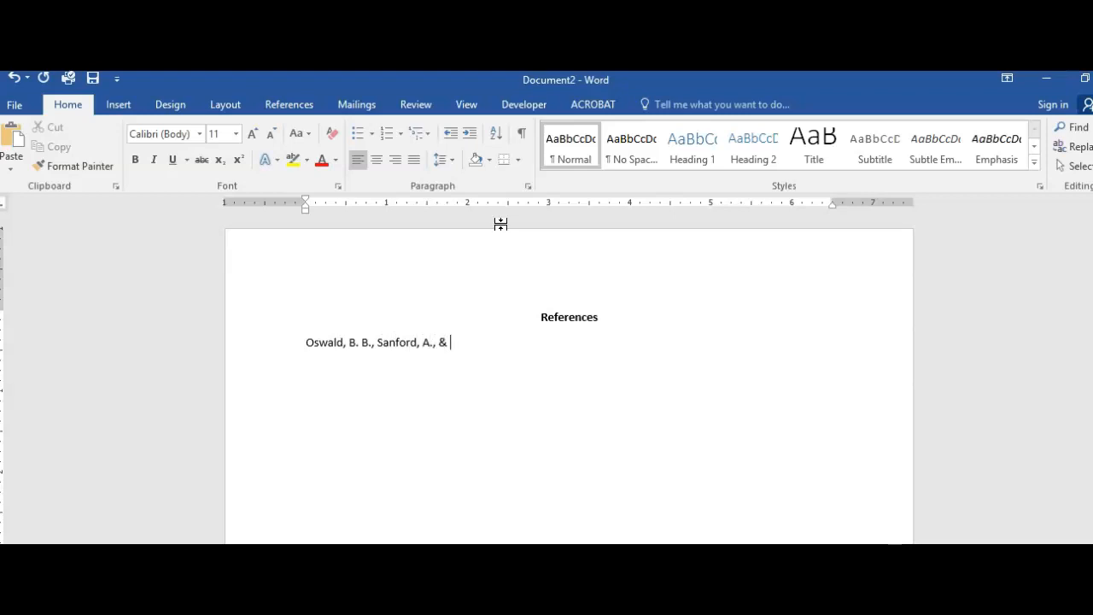
pyautogui.write('Deitz, B. (20')
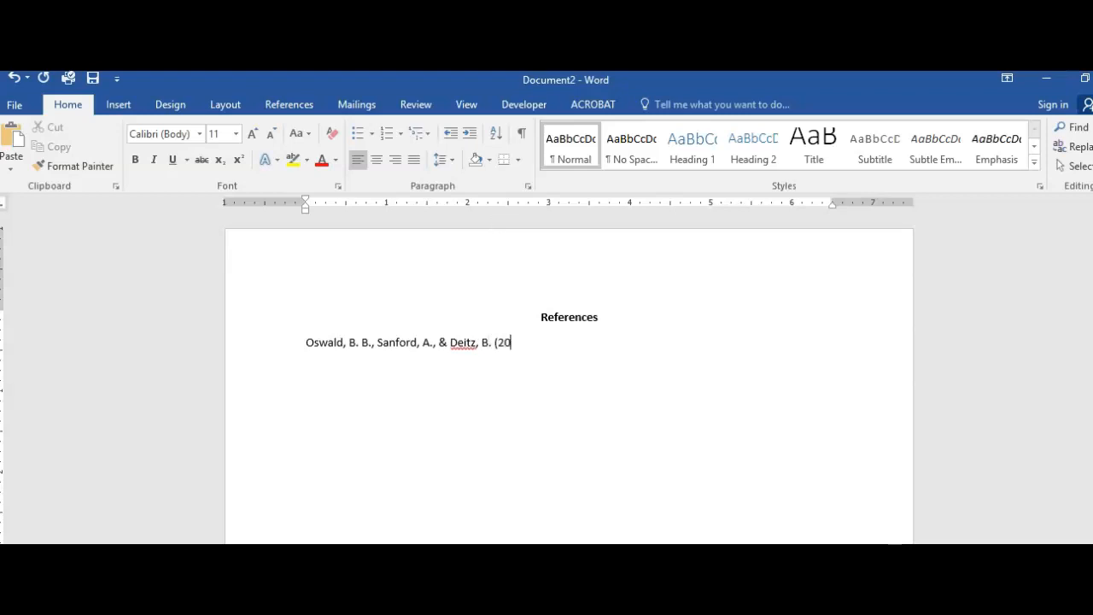
# Complete the year as (2019) and add the article title "The effects of PSY 294 on stress in college students".
pyautogui.write('19). The effects o')
pyautogui.press('BackSpace')
pyautogui.press('BackSpace')
pyautogui.write('s of PSY 294 on stress in college students')
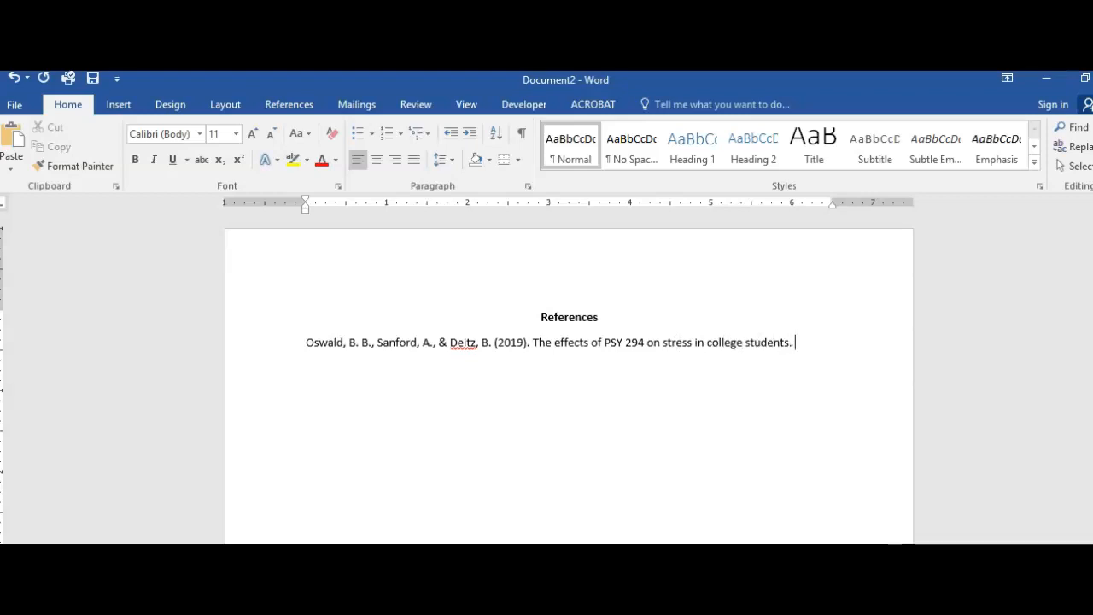
# End the title with a period and add the source details "Teaching of Psychology, 113(2), 24-29.".
pyautogui.write('. ')
pyautogui.write('Teaching of Psy')
pyautogui.write('cholog')
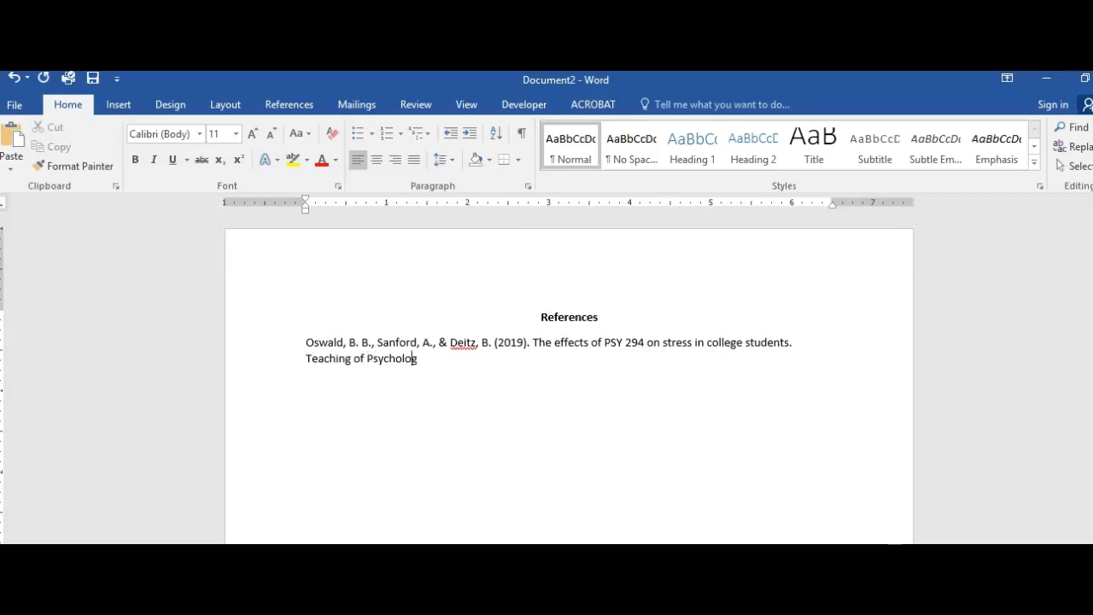
pyautogui.write('y, 113(2), 24-29.')
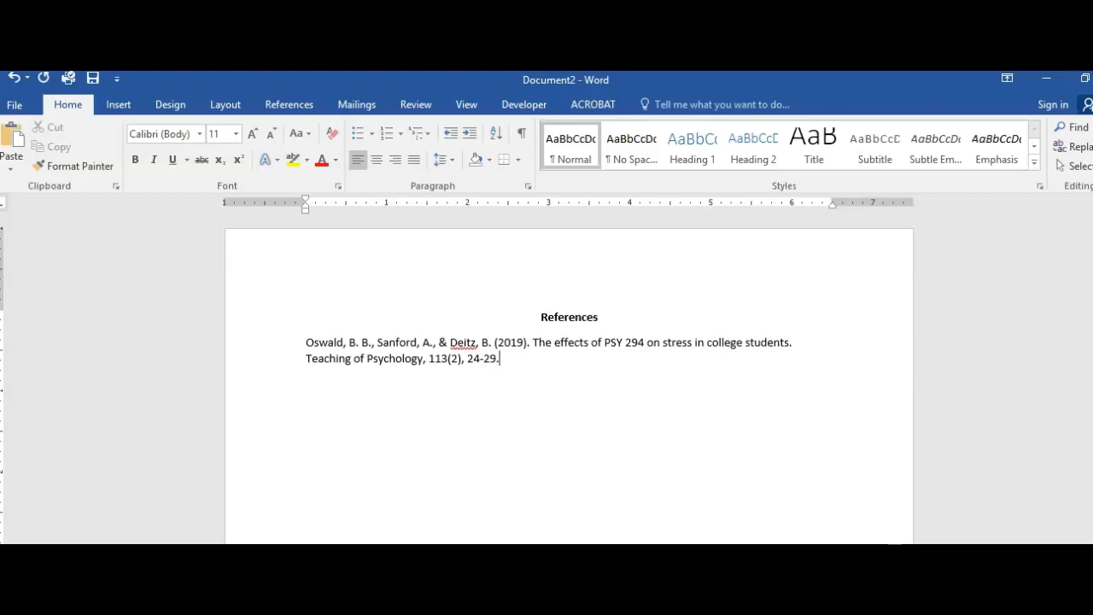
# Italicize the journal name "Teaching of Psychology" and the volume number 113 in the reference.
pyautogui.moveTo(305, 358); pyautogui.dragTo(422, 360)
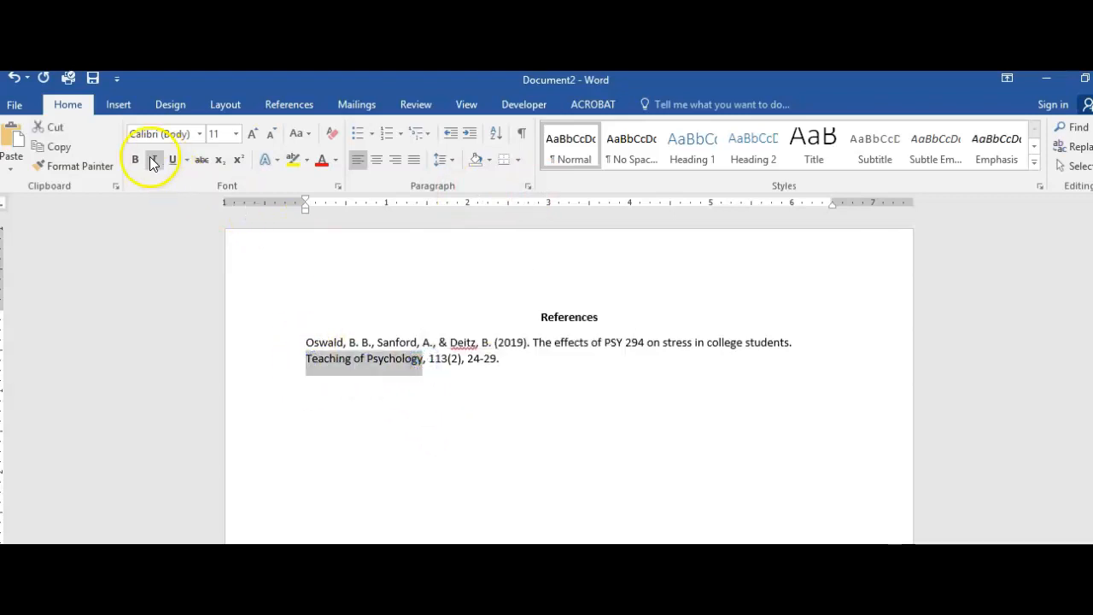
pyautogui.click(154, 162)
pyautogui.doubleClick(437, 358)
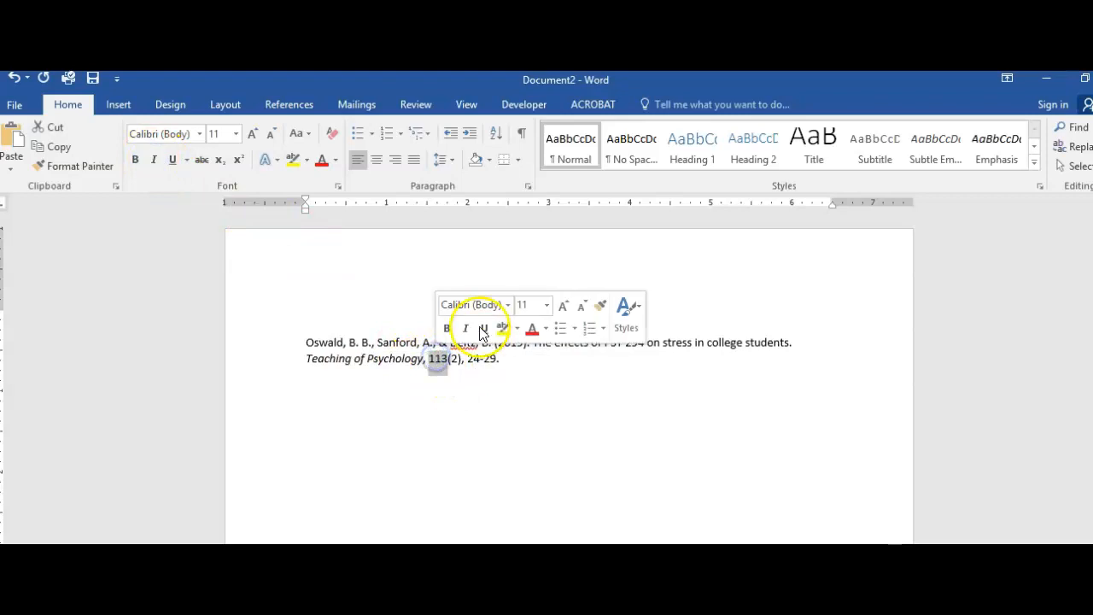
pyautogui.click(156, 161)
pyautogui.click(449, 395)
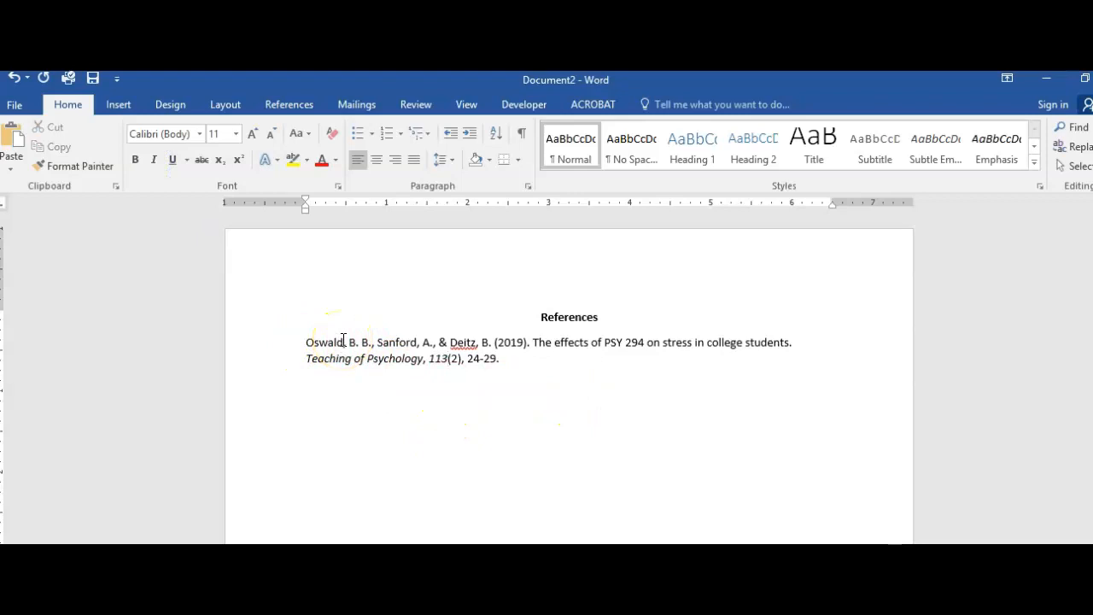
# Copy the 2010 reference from the Sample References document and paste it on a new line below the 2019 reference in Document2.
pyautogui.click(509, 359)
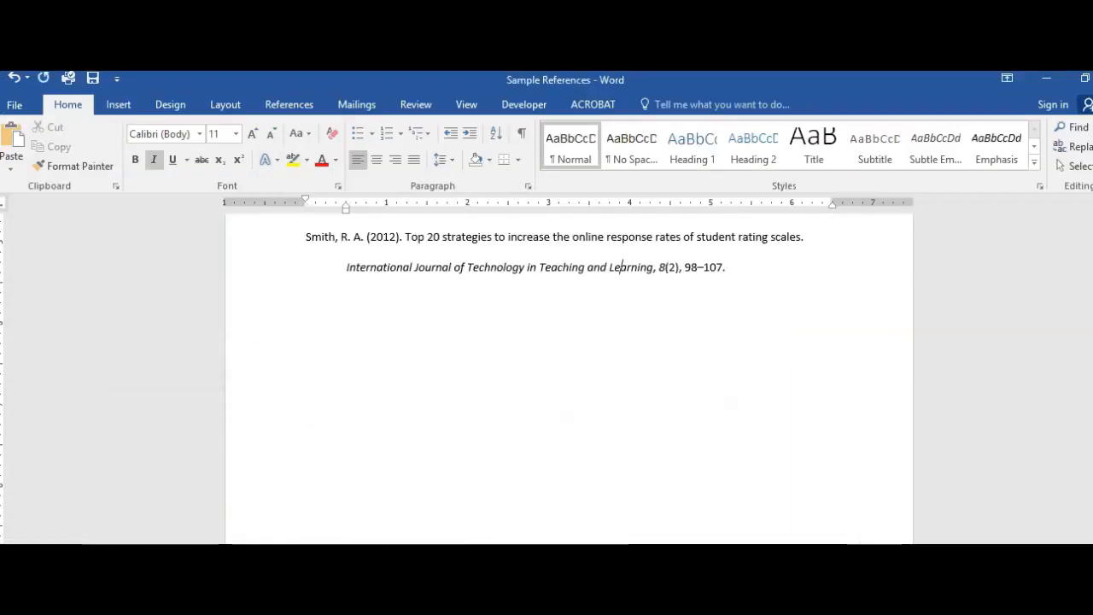
pyautogui.scroll(10, 525, 435)
pyautogui.moveTo(306, 344); pyautogui.dragTo(625, 414)
pyautogui.hotkey('ctrl', 'c')
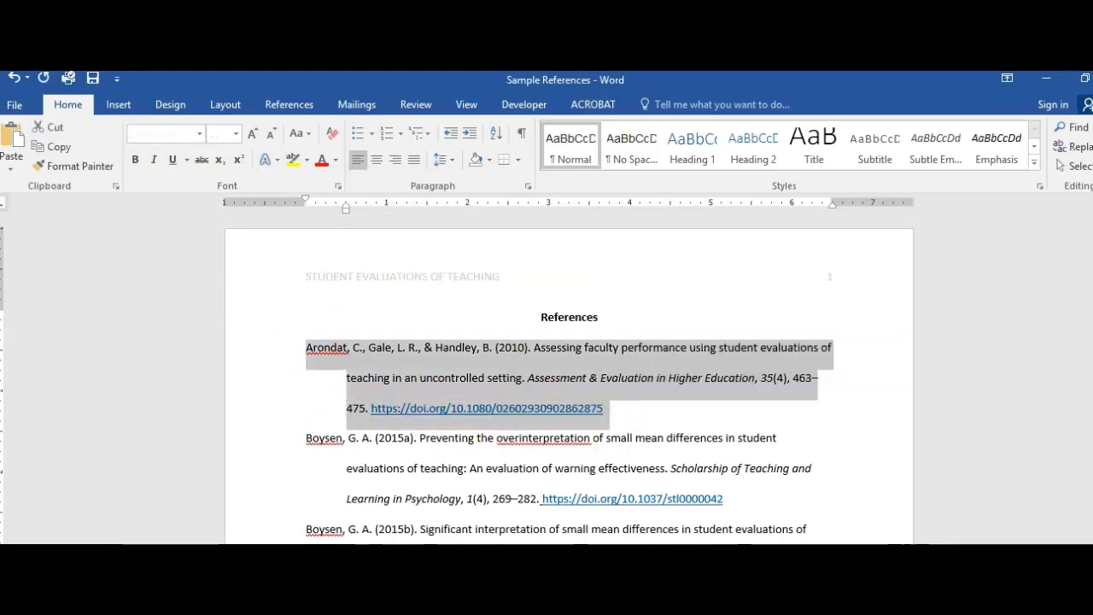
pyautogui.click(462, 555)
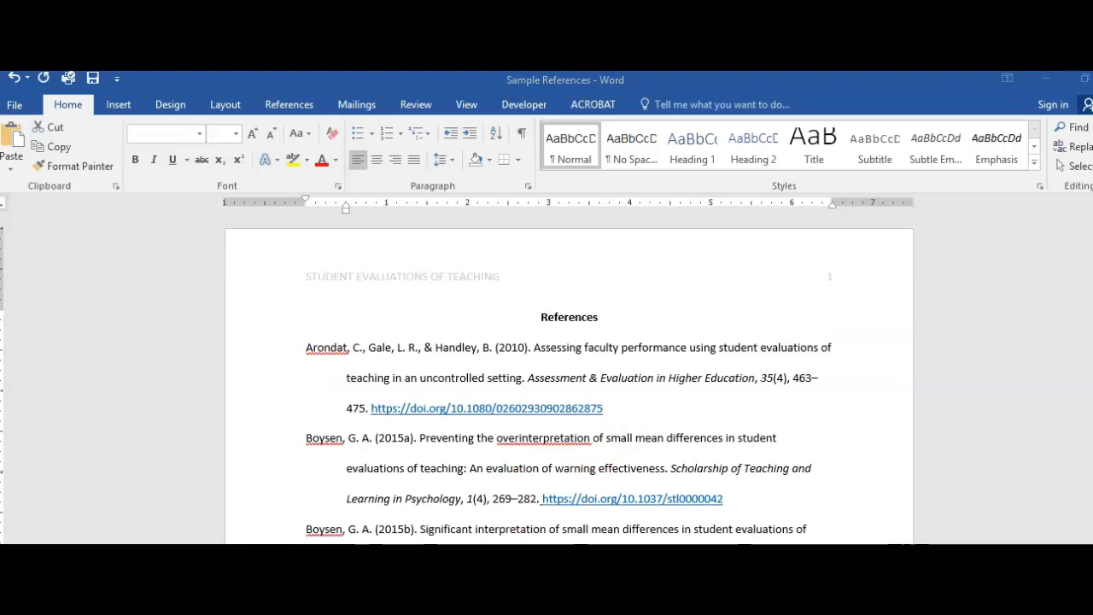
pyautogui.click(675, 555)
pyautogui.press('Return')
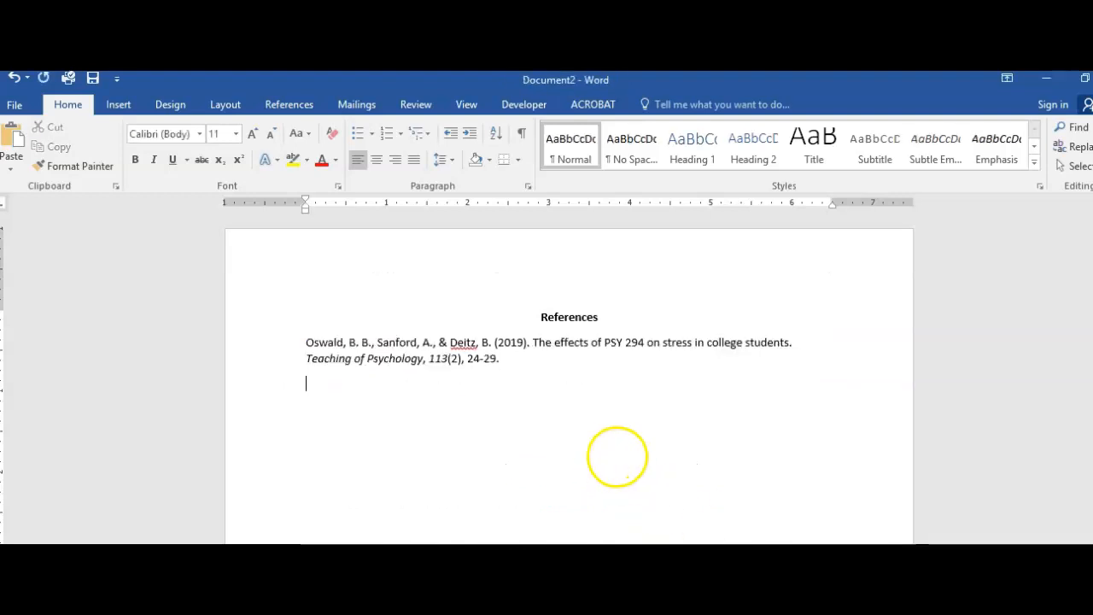
pyautogui.hotkey('ctrl', 'v')
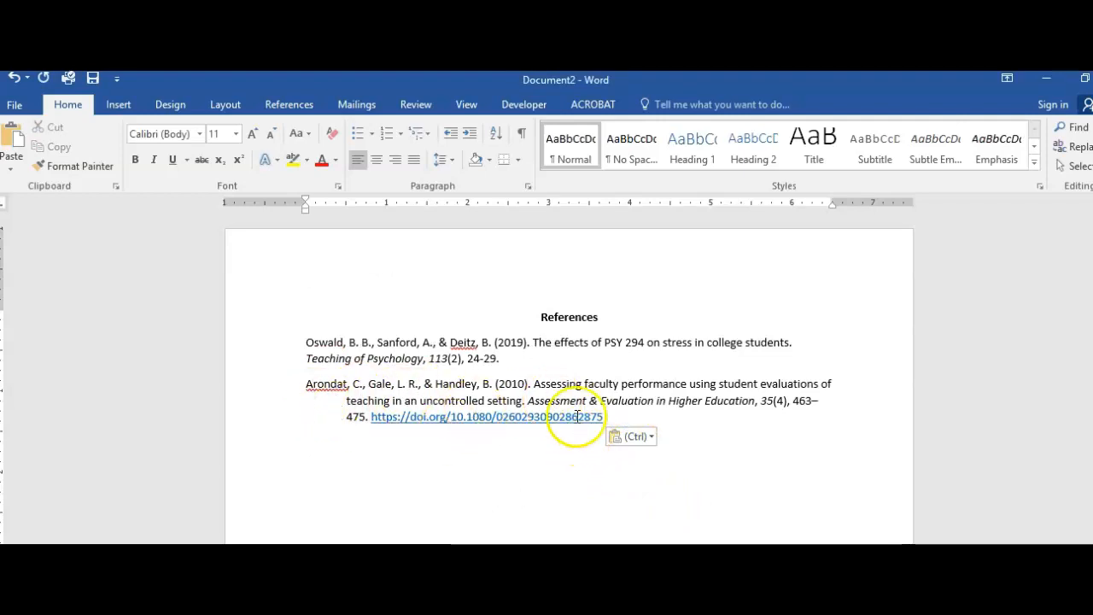
# Move the pasted 2010 reference above the 2019 reference so the entries are in alphabetical order.
pyautogui.moveTo(306, 385); pyautogui.dragTo(602, 418)
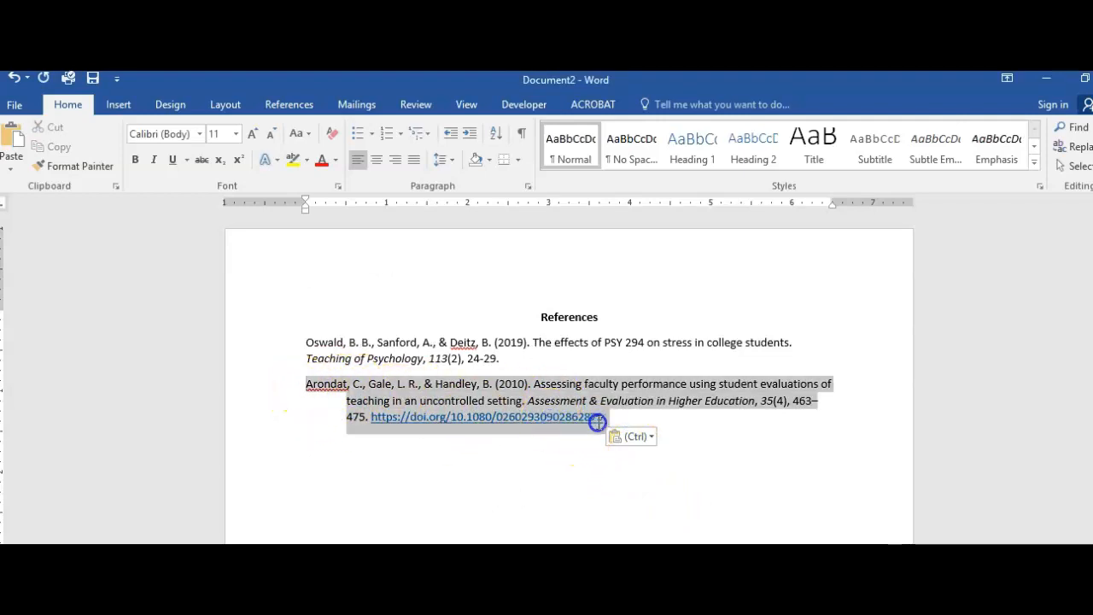
pyautogui.moveTo(306, 384); pyautogui.dragTo(286, 343)
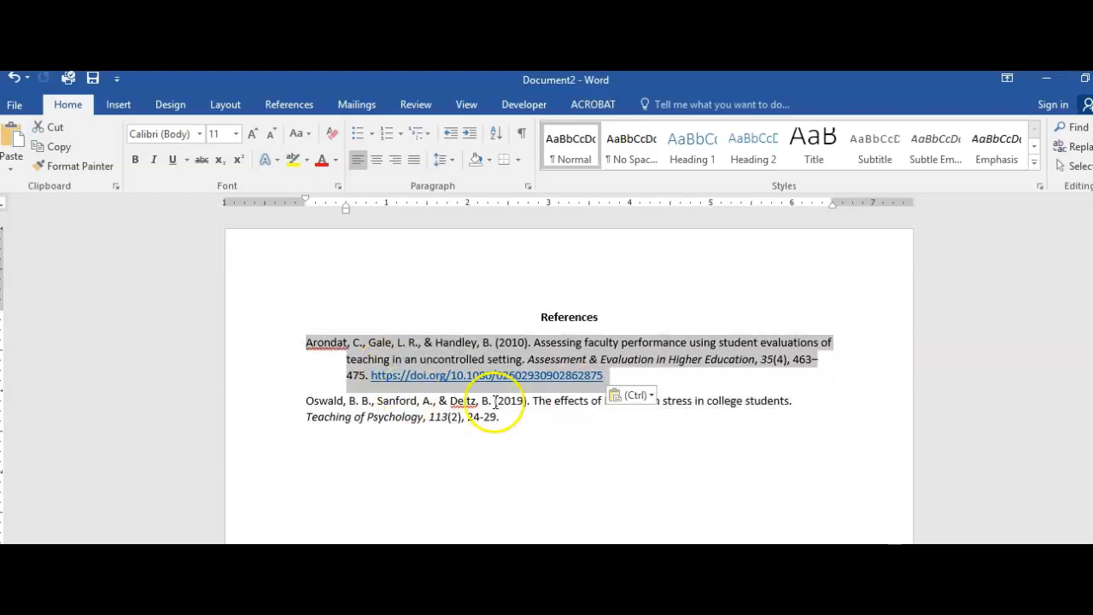
pyautogui.click(526, 427)
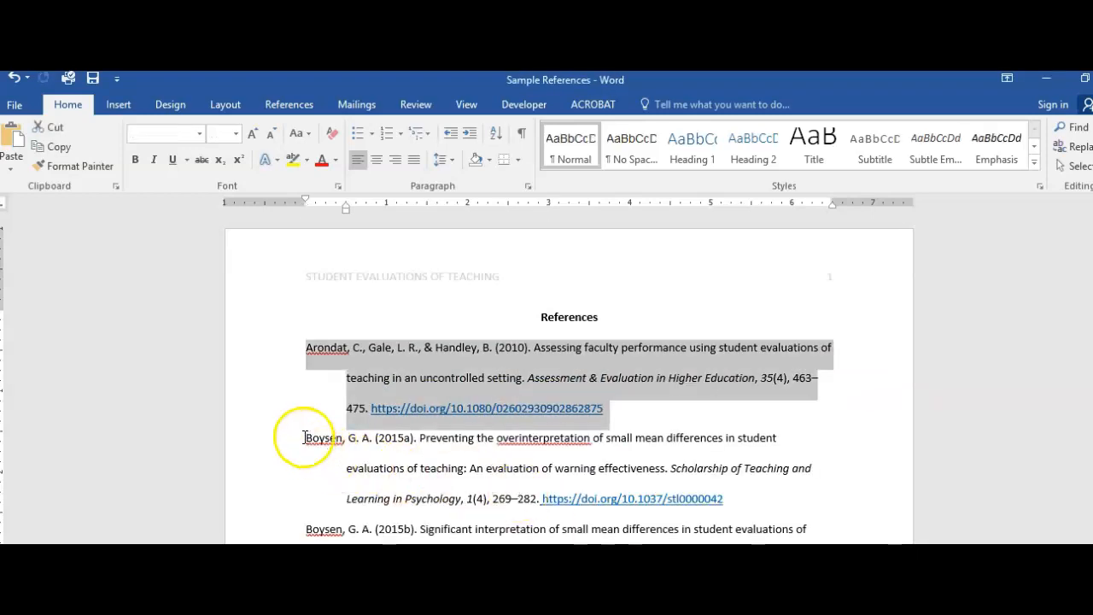
# Copy the 2015a and 2015b references from the Sample References document and paste them before the 2019 reference in Document2.
pyautogui.moveTo(308, 440); pyautogui.dragTo(768, 540)
pyautogui.hotkey('ctrl', 'c')
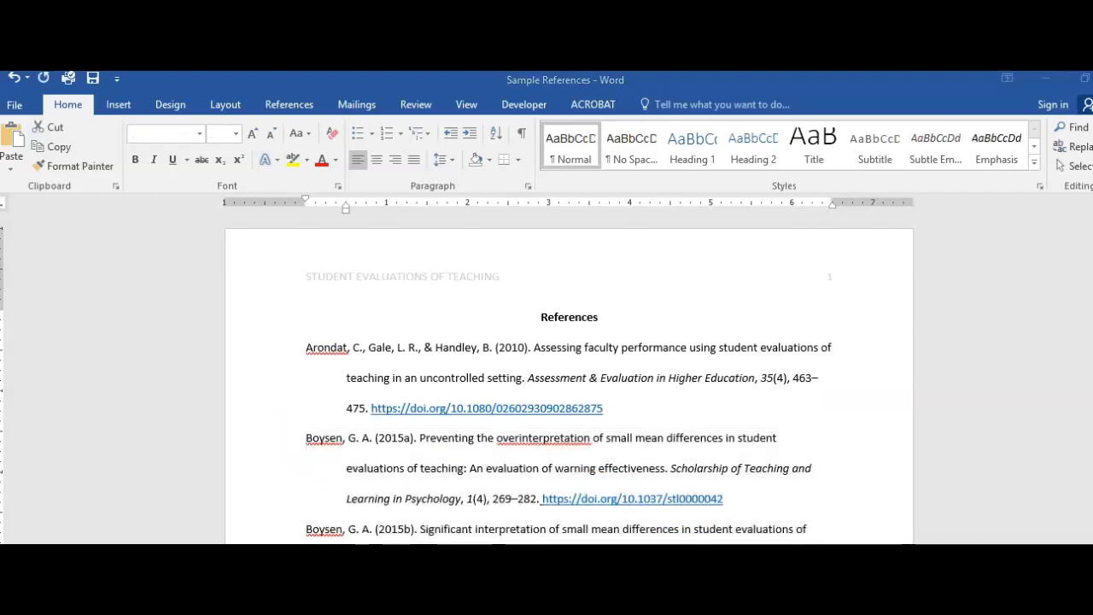
pyautogui.click(304, 399)
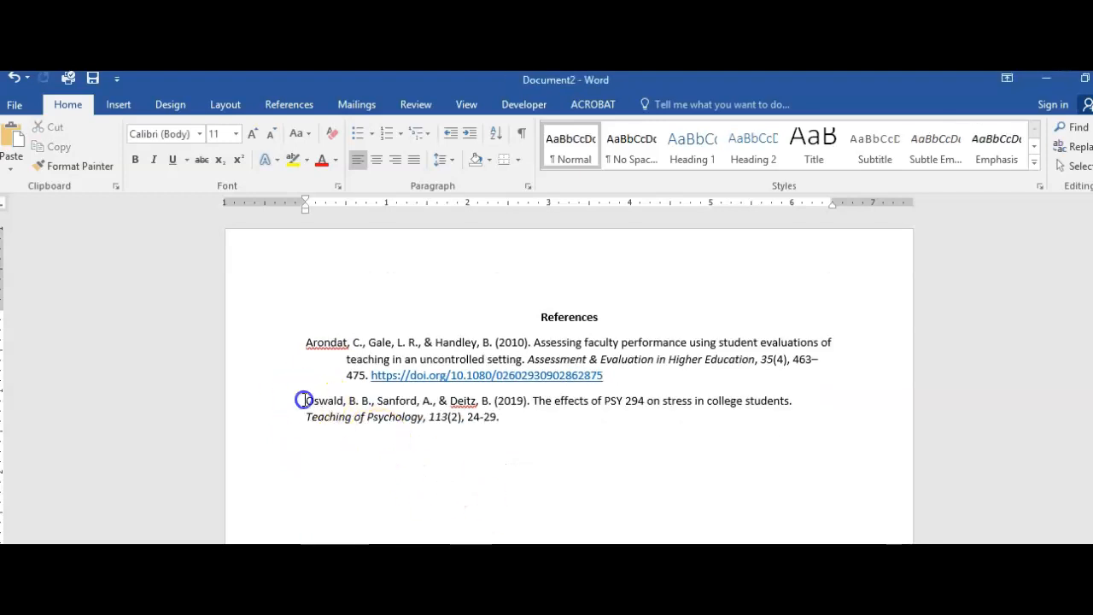
pyautogui.hotkey('ctrl', 'v')
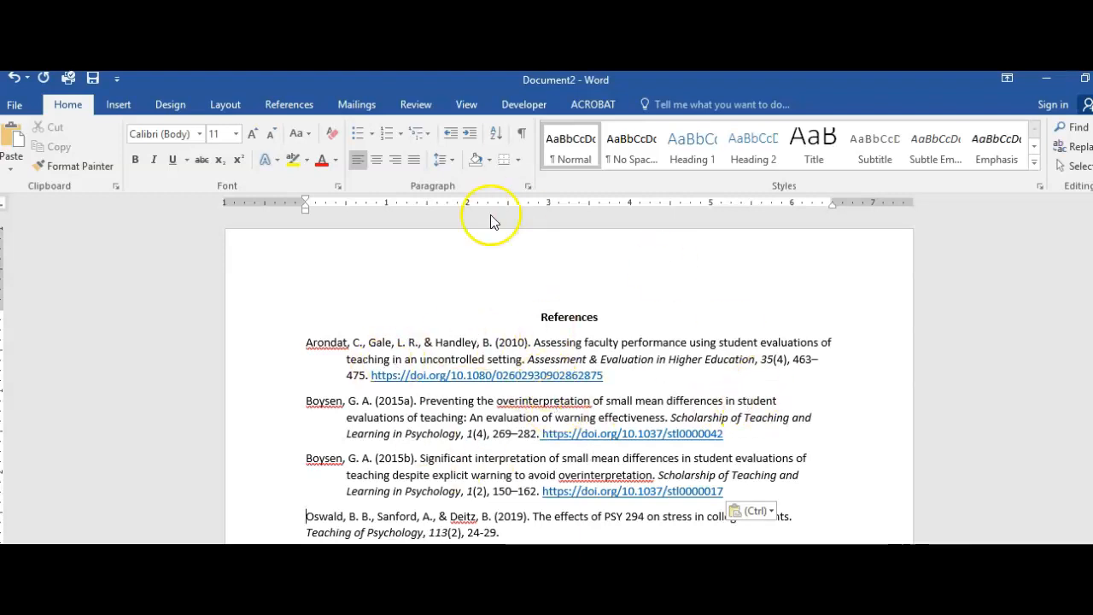
pyautogui.scroll(-2, 572, 436)
pyautogui.click(363, 346)
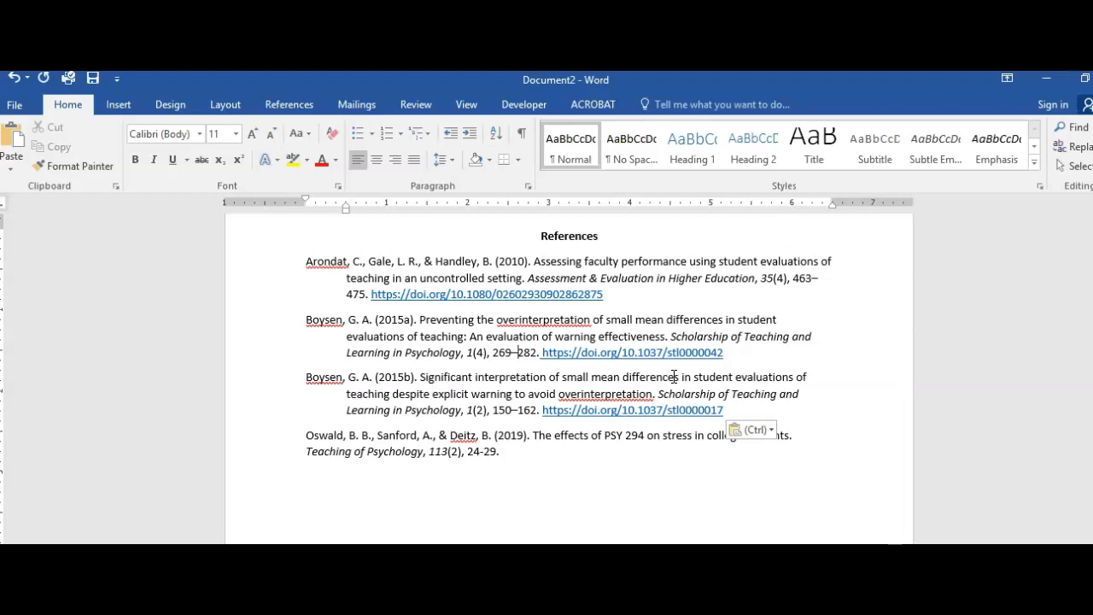
pyautogui.click(328, 437)
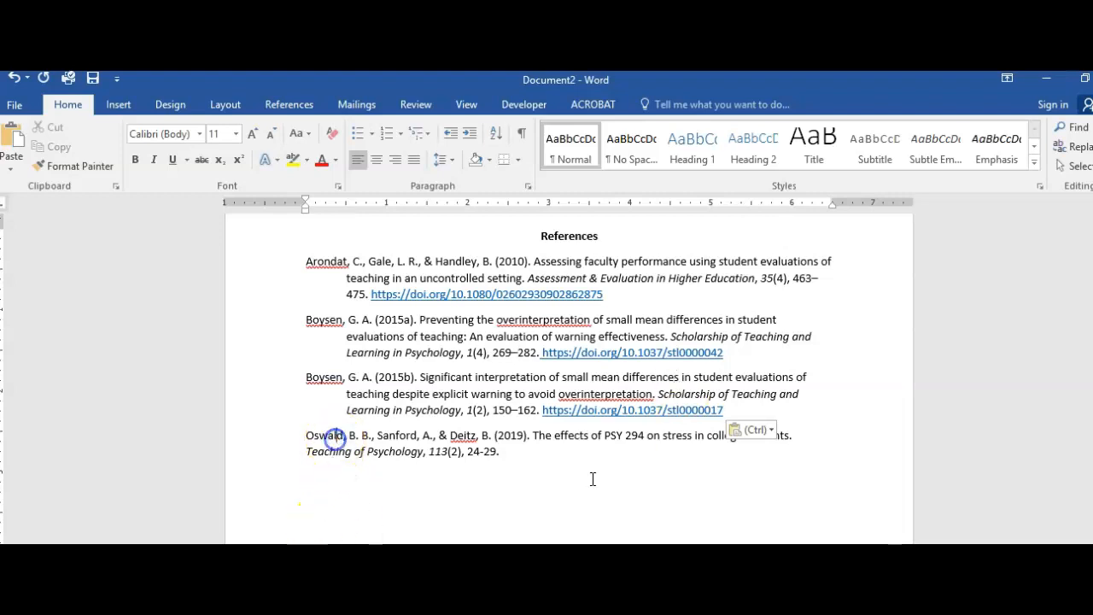
pyautogui.scroll(2, 697, 468)
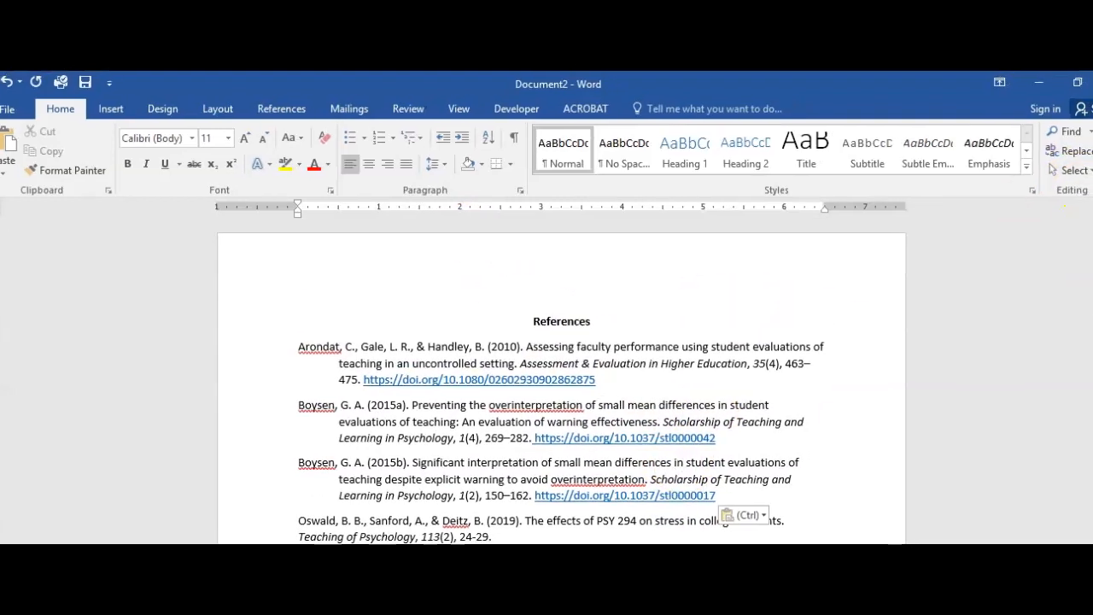
# Set the whole document's paragraph spacing to 0 pt after with double line spacing.
pyautogui.click(1057, 164)
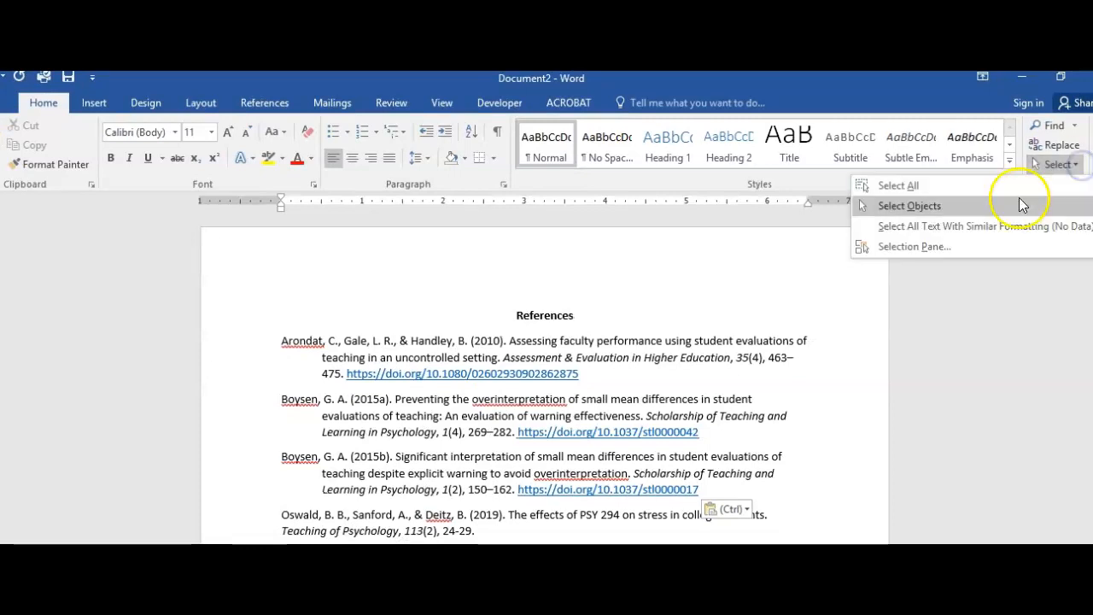
pyautogui.click(1016, 191)
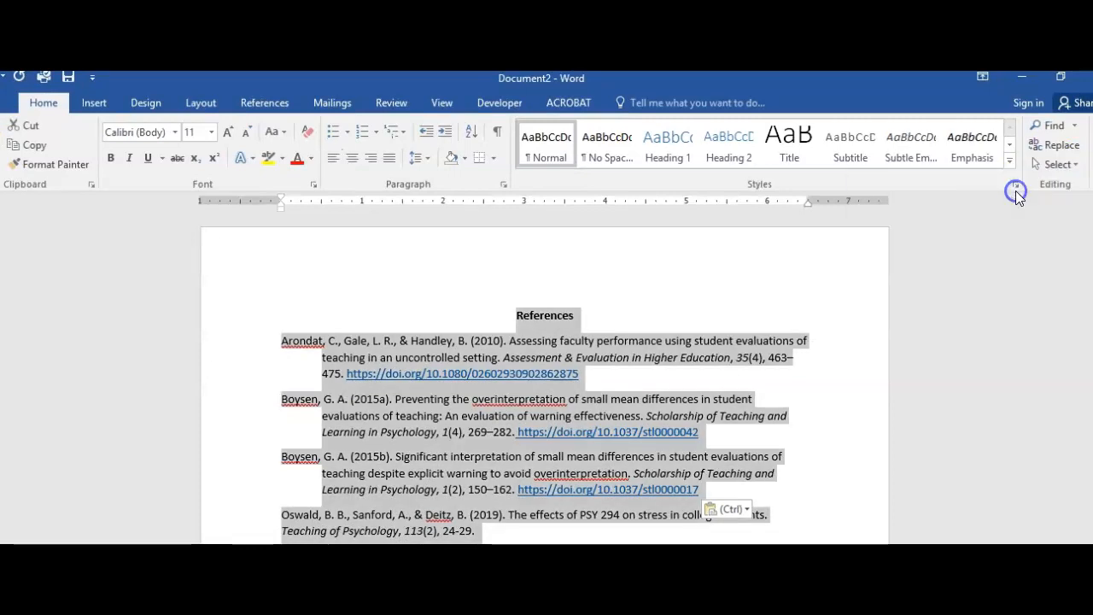
pyautogui.click(502, 185)
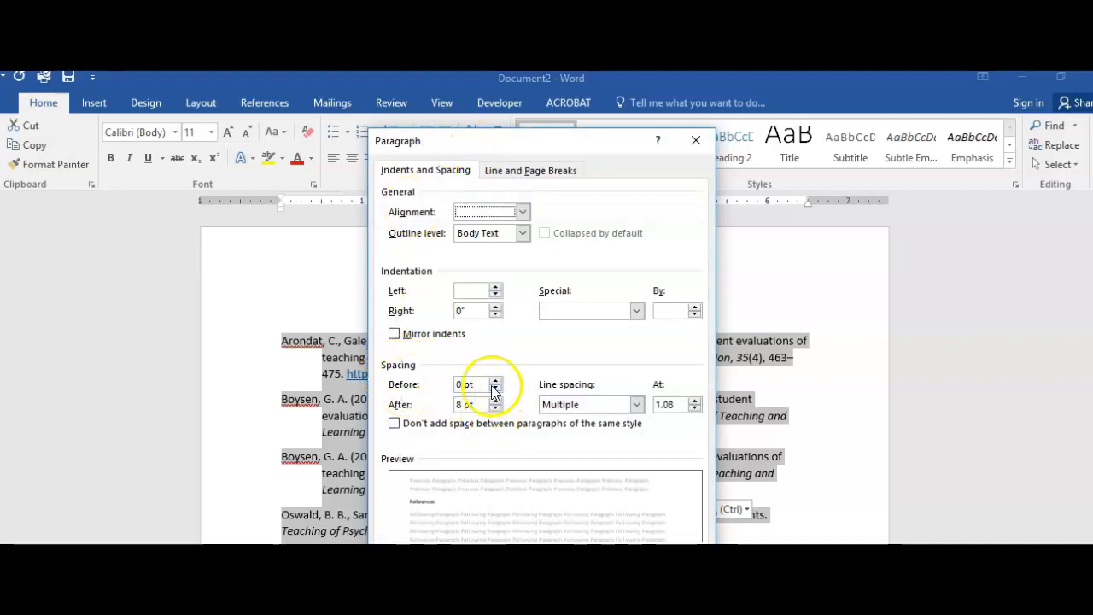
pyautogui.moveTo(476, 405); pyautogui.dragTo(436, 403)
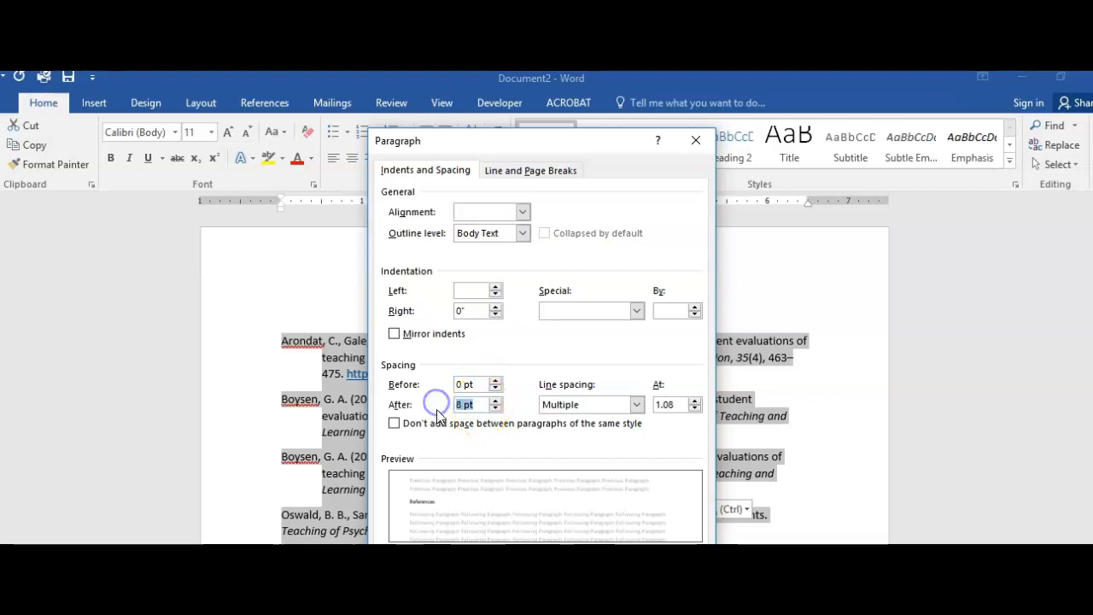
pyautogui.write('0')
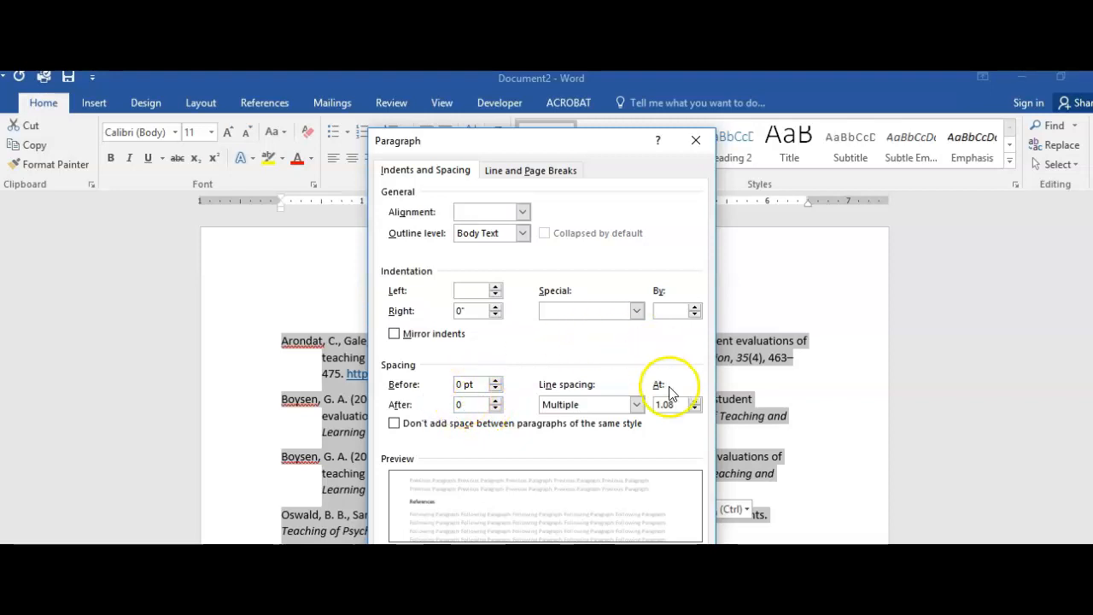
pyautogui.click(636, 405)
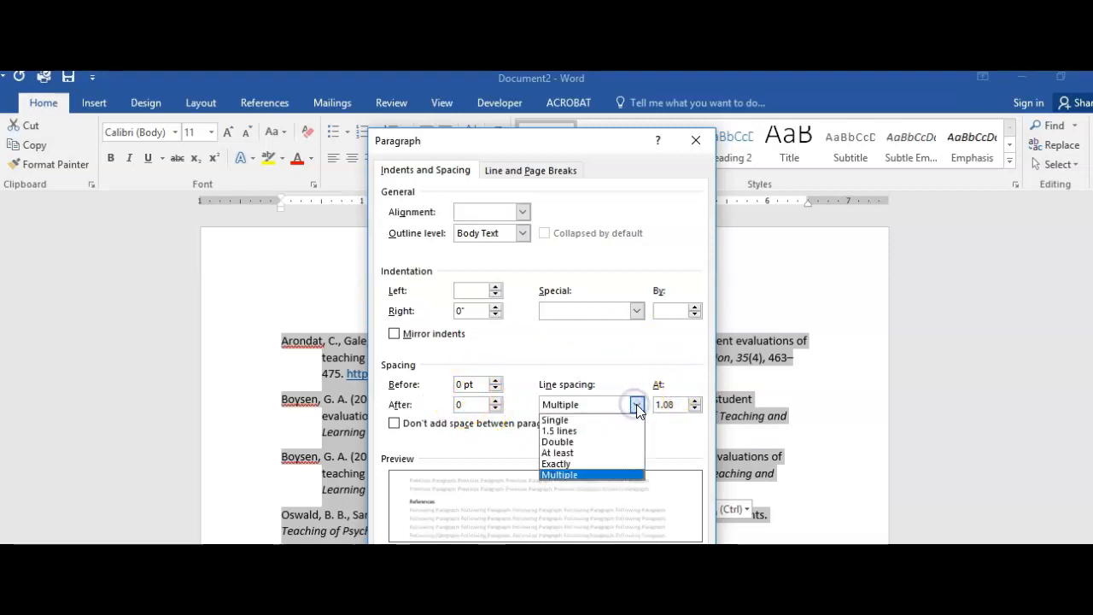
pyautogui.click(610, 442)
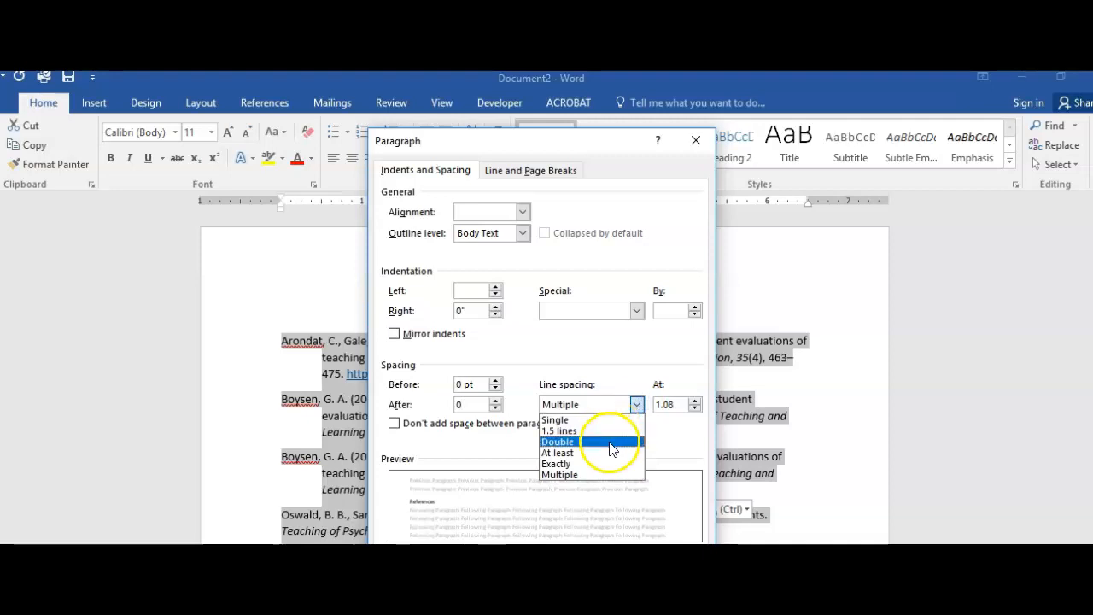
pyautogui.click(601, 574)
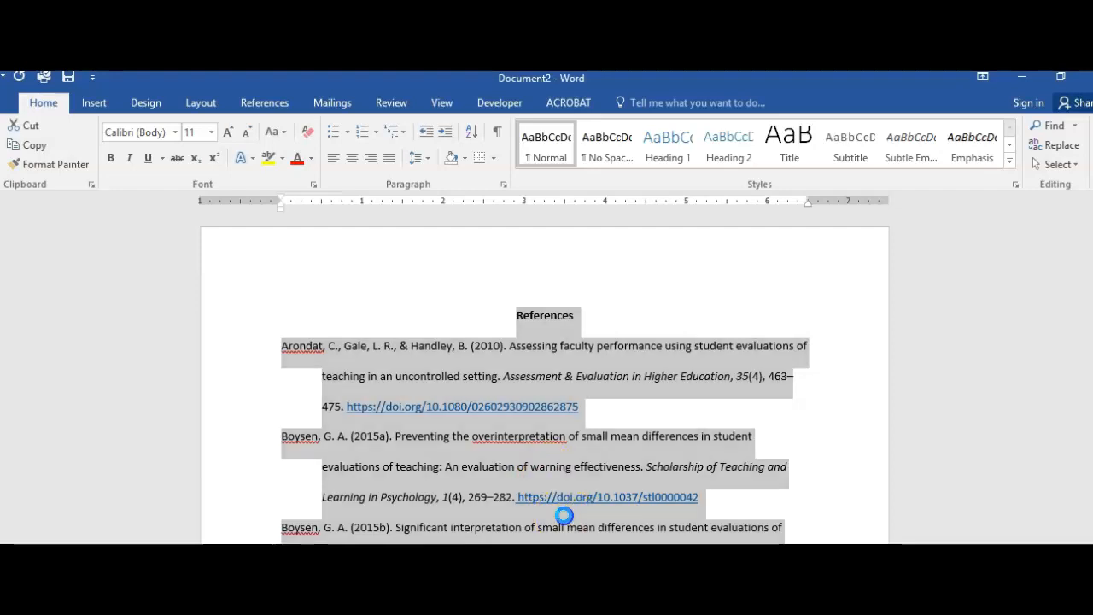
pyautogui.click(564, 517)
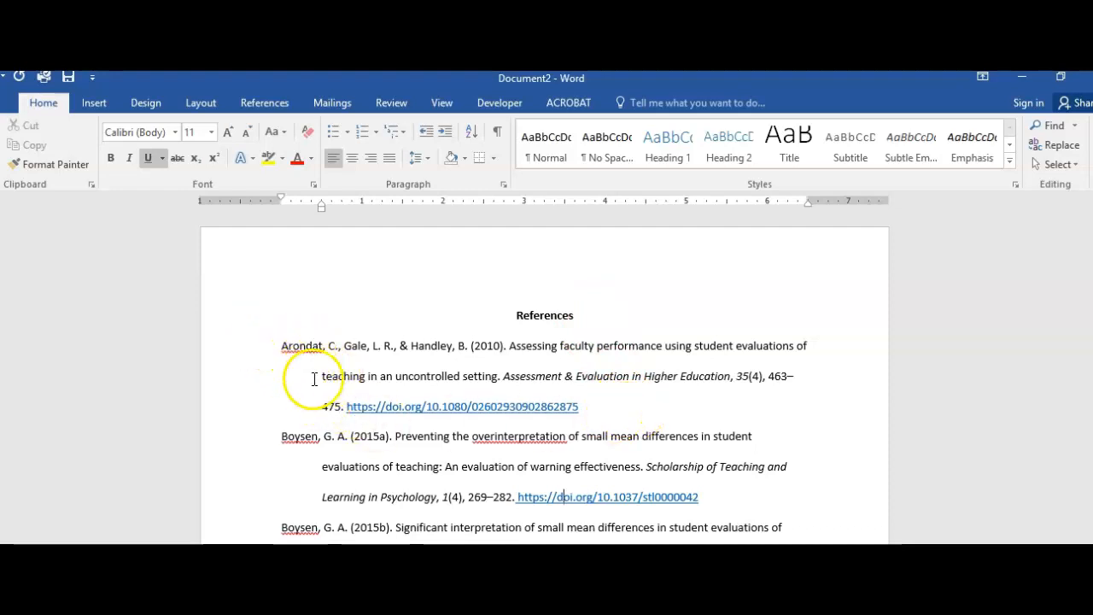
# Select all the reference entries below the References heading, leaving the heading itself out.
pyautogui.scroll(-1, 393, 408)
pyautogui.scroll(-1, 395, 408)
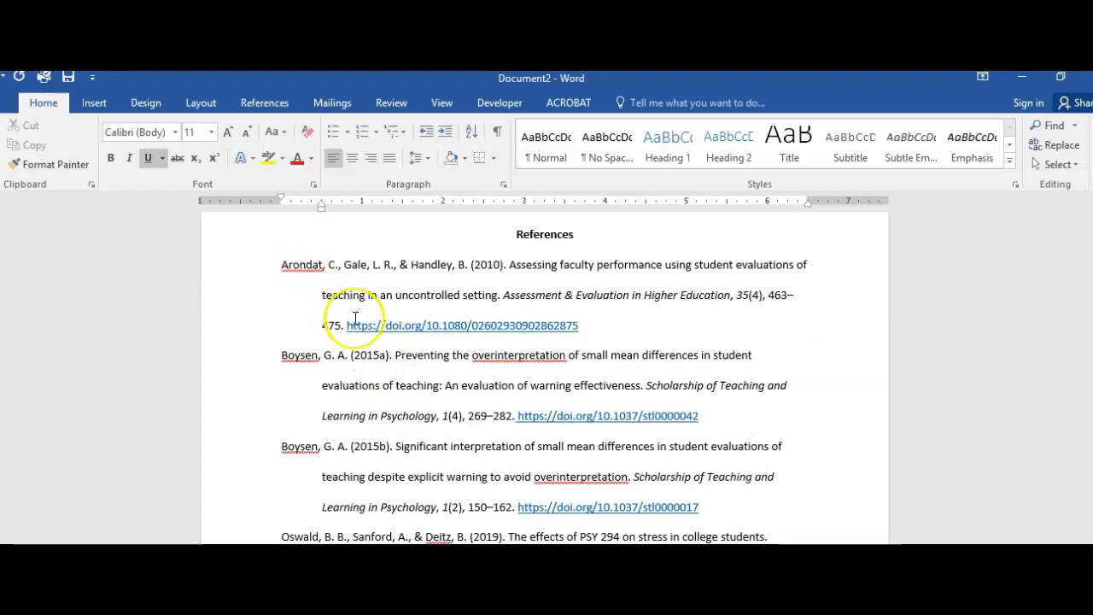
pyautogui.click(563, 234)
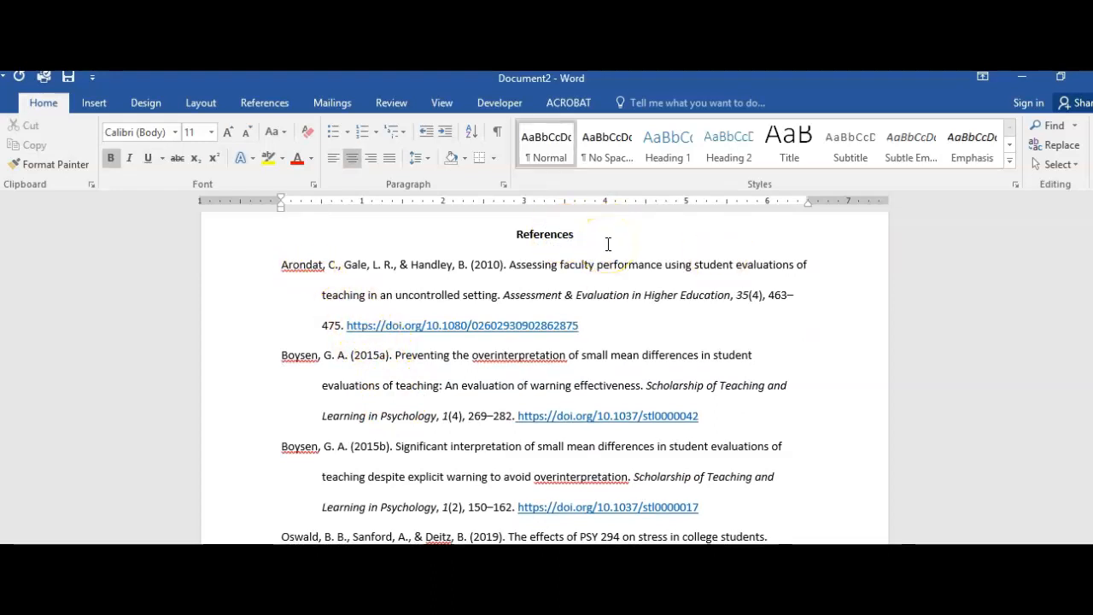
pyautogui.moveTo(281, 266); pyautogui.dragTo(768, 536)
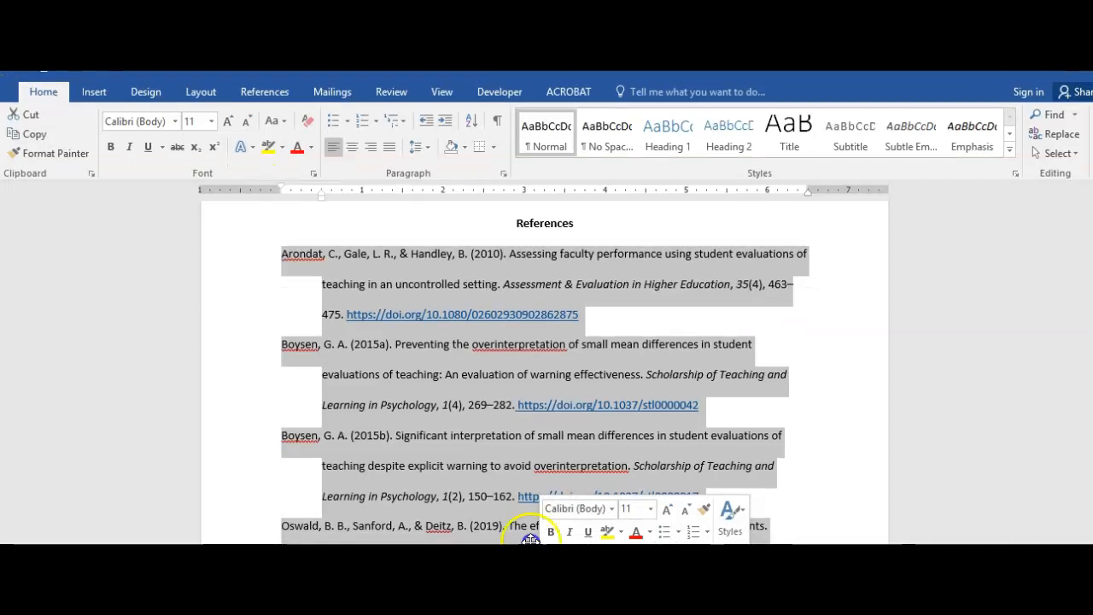
pyautogui.click(566, 146)
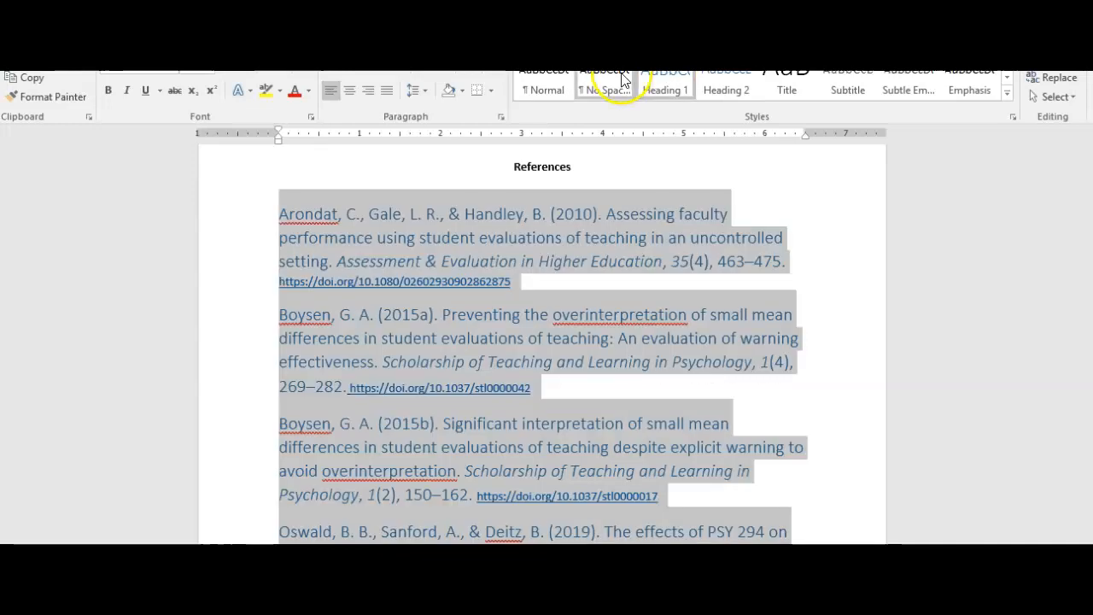
pyautogui.click(538, 265)
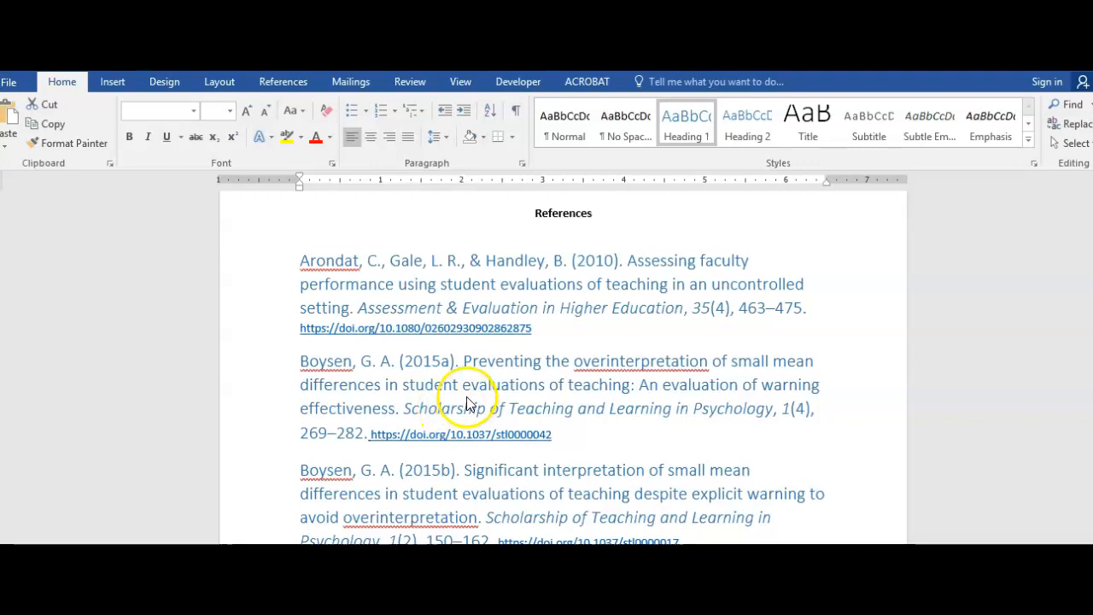
pyautogui.hotkey('ctrl', 'z')
pyautogui.hotkey('ctrl', 'z')
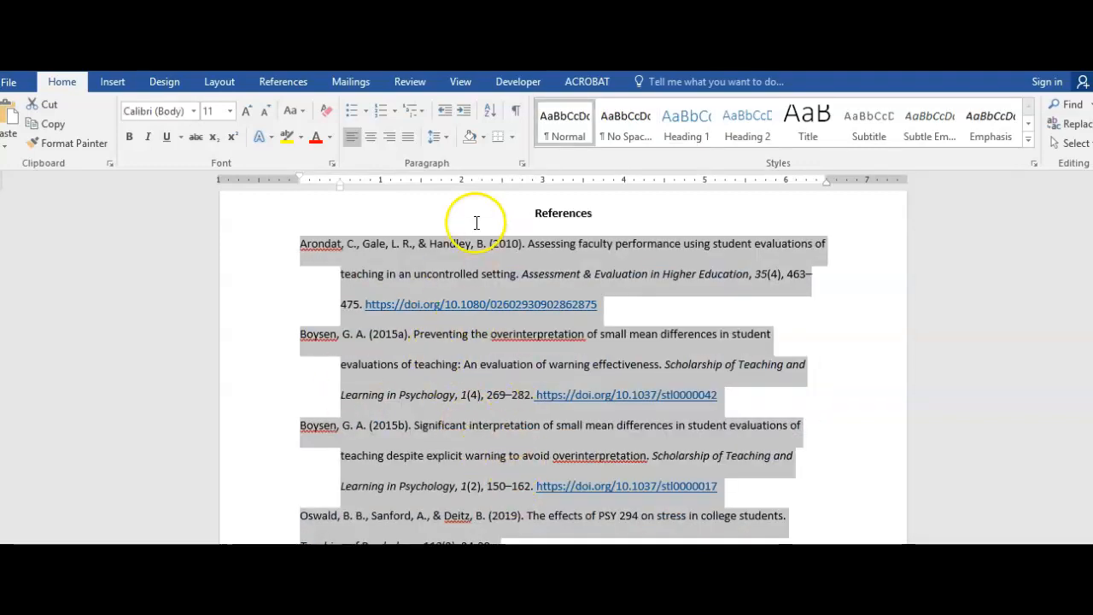
# Apply a hanging indent of 0.5" to the selected reference entries.
pyautogui.click(522, 163)
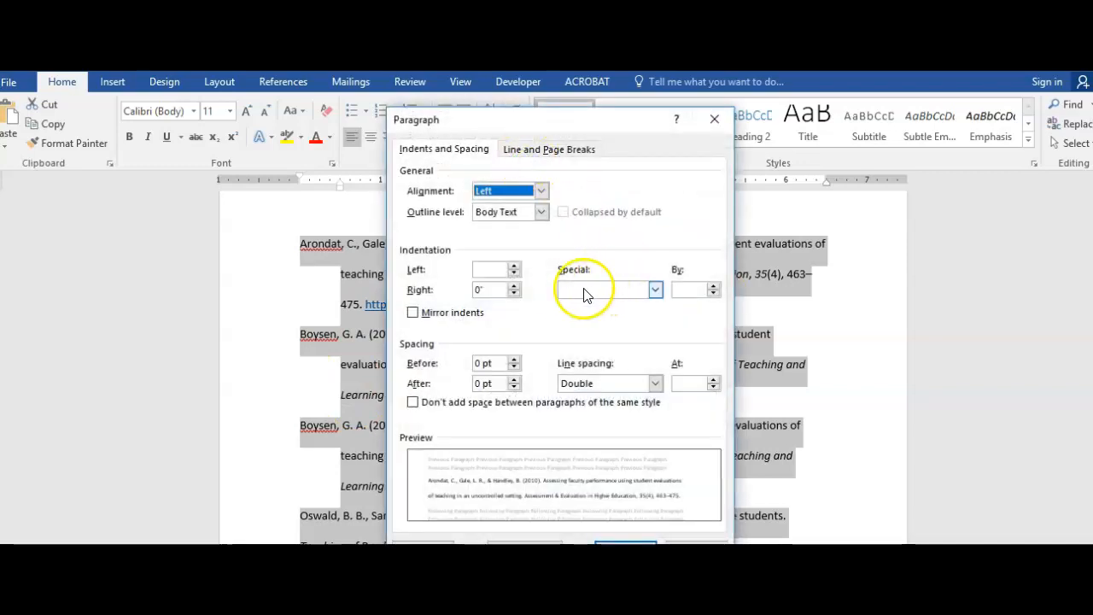
pyautogui.click(655, 291)
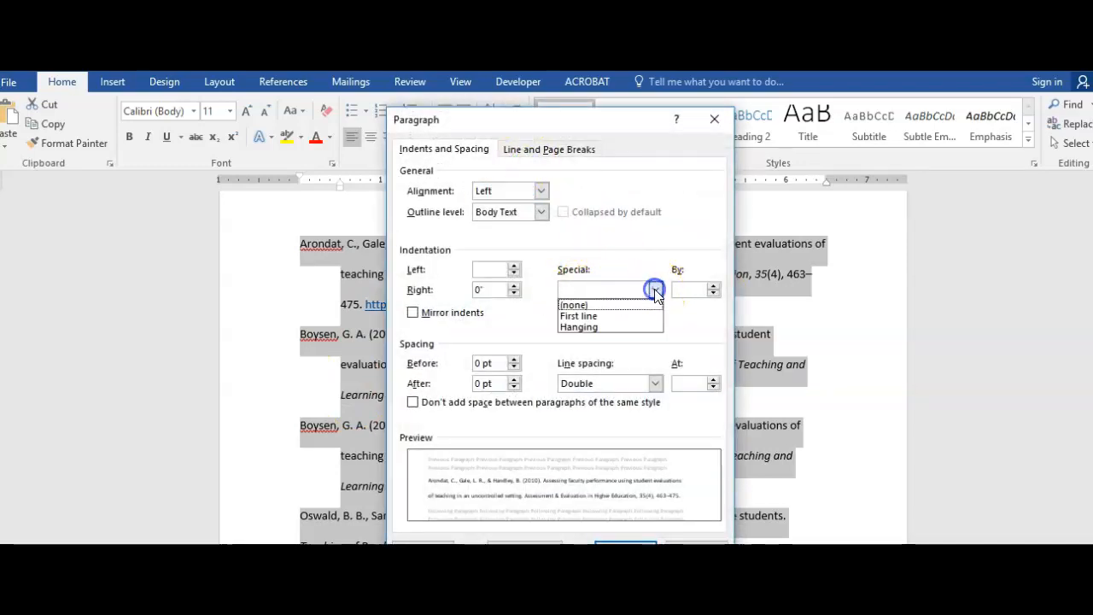
pyautogui.click(586, 328)
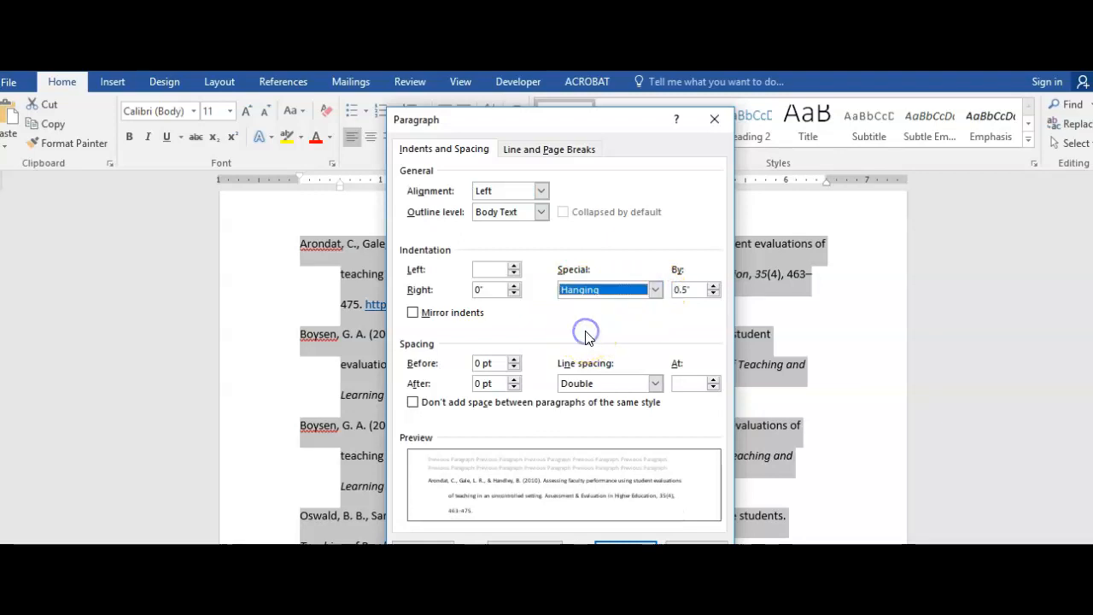
pyautogui.click(625, 544)
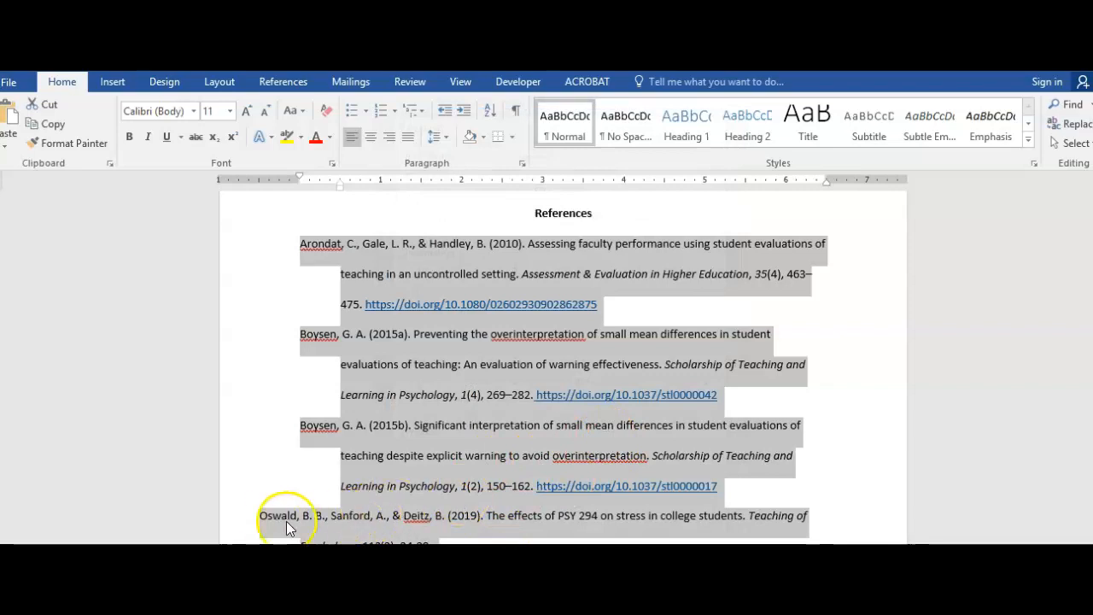
# Remove and reinsert the paragraph break between the 2015b and 2019 references so the 2019 entry takes the same hanging indent.
pyautogui.click(262, 520)
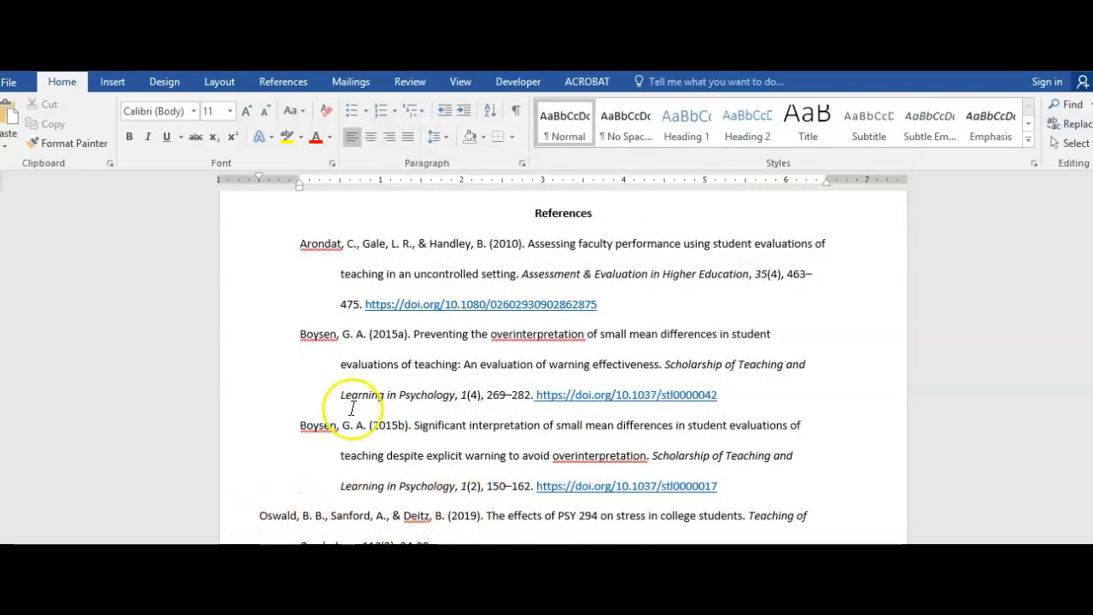
pyautogui.click(754, 486)
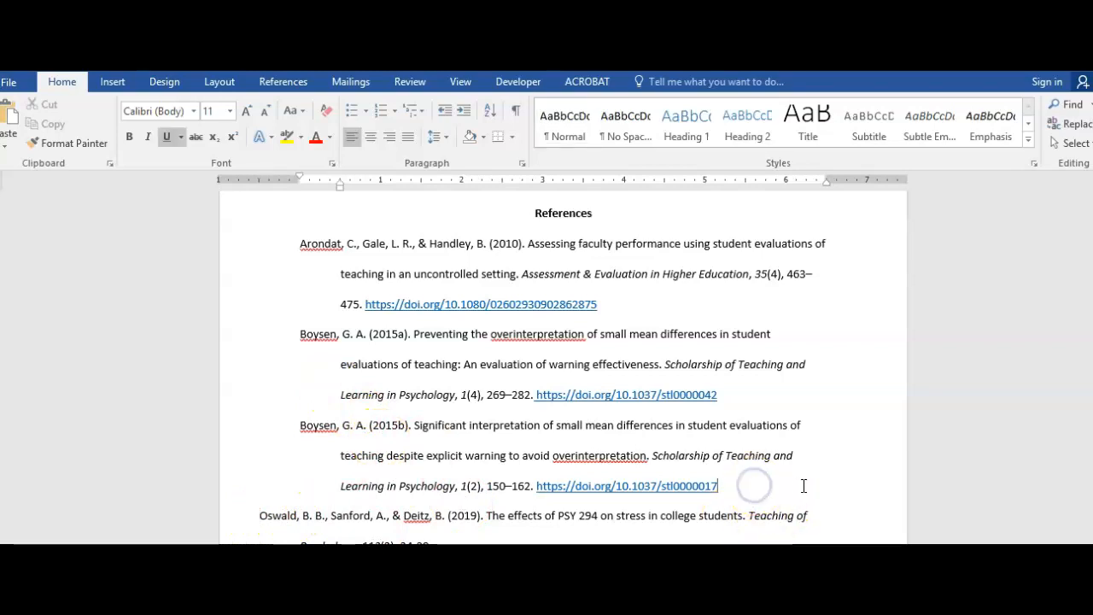
pyautogui.press('Delete')
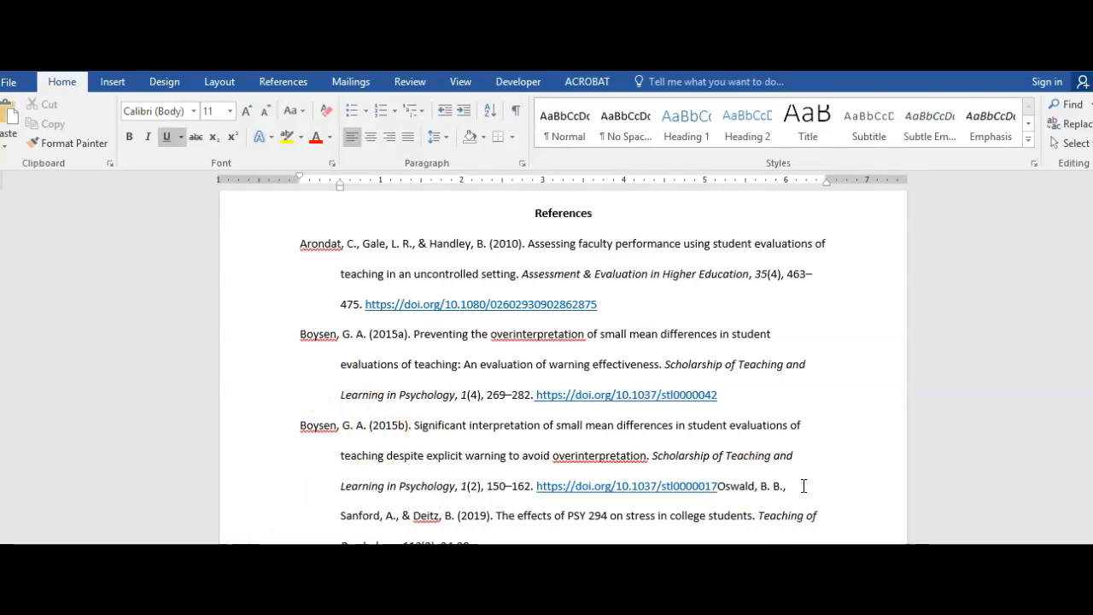
pyautogui.press('Return')
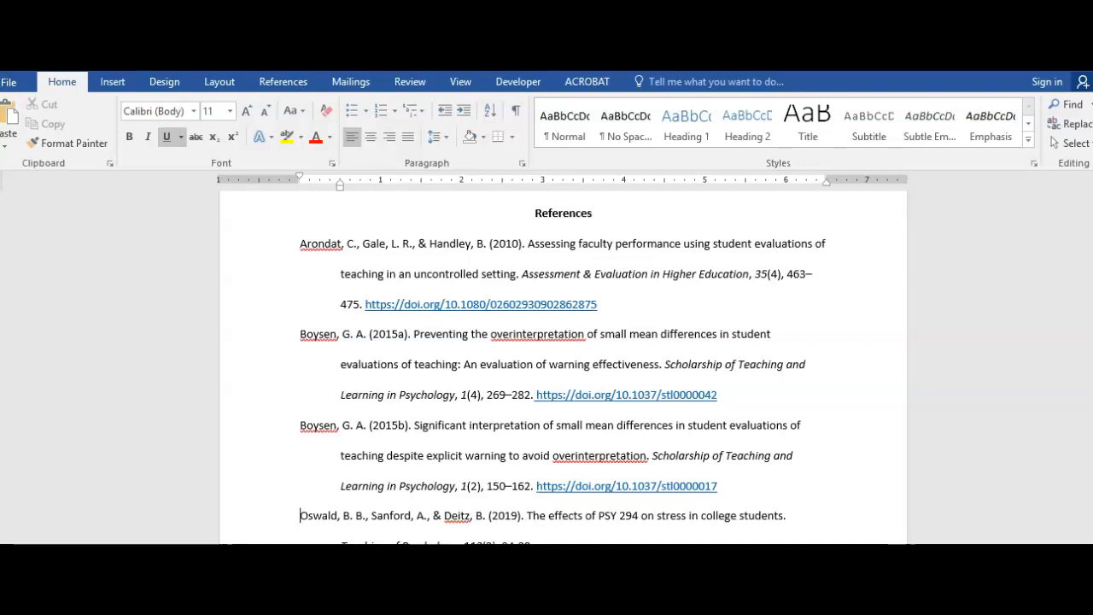
pyautogui.scroll(-2, 760, 440)
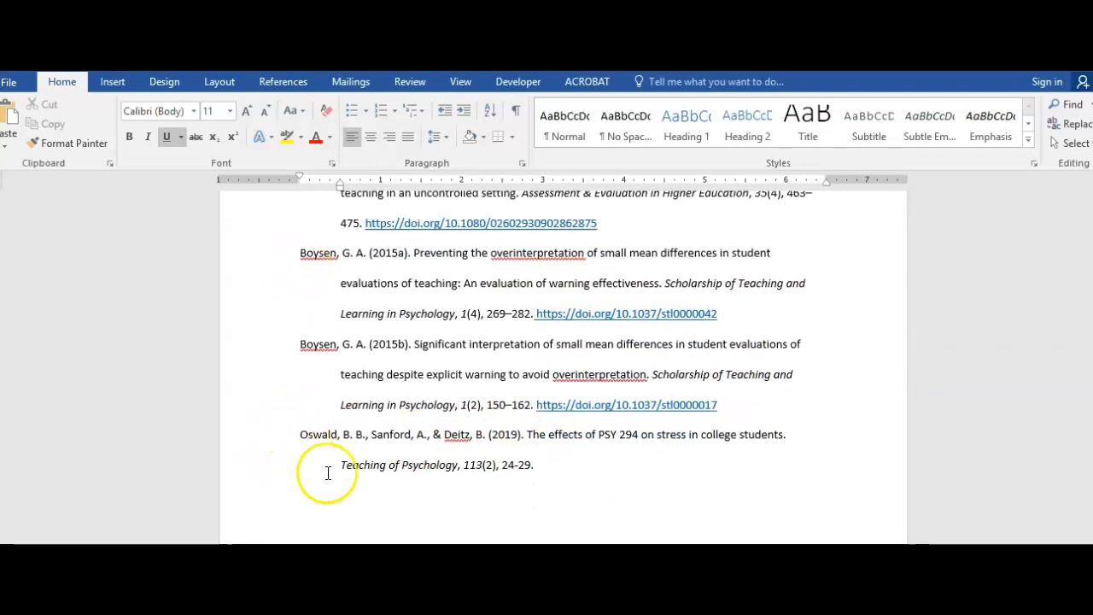
# Check which margin preset the page uses, without changing it.
pyautogui.scroll(3, 581, 448)
pyautogui.scroll(2, 587, 453)
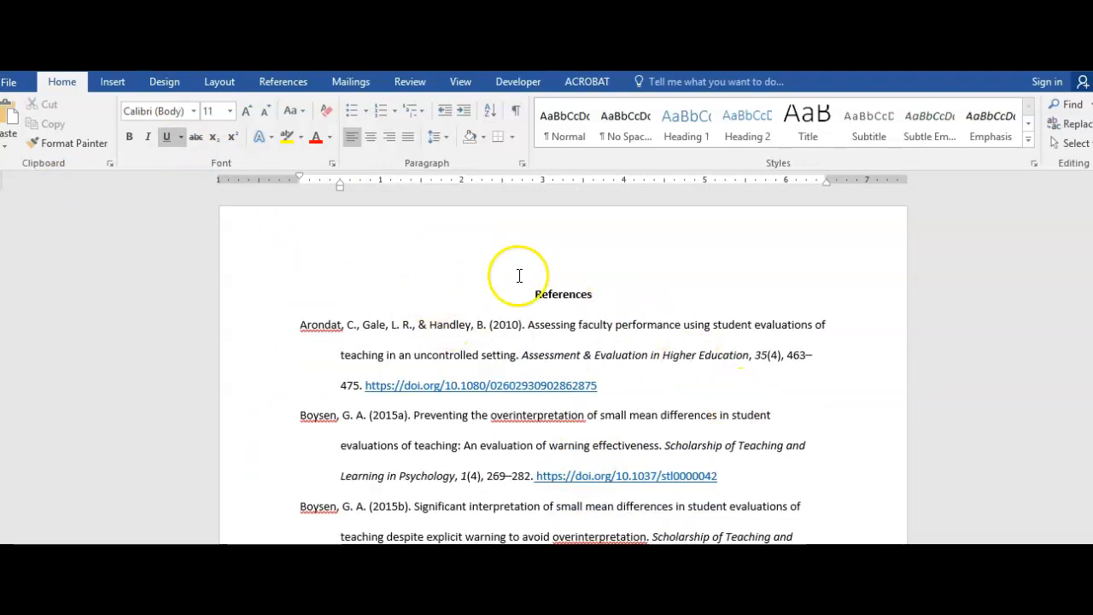
pyautogui.click(220, 82)
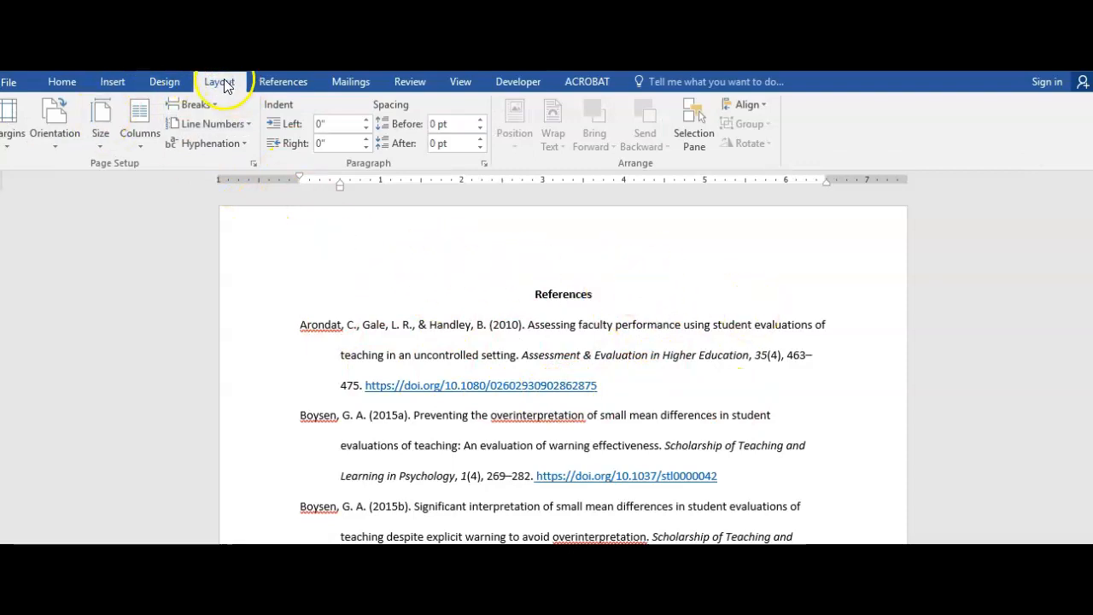
pyautogui.click(10, 120)
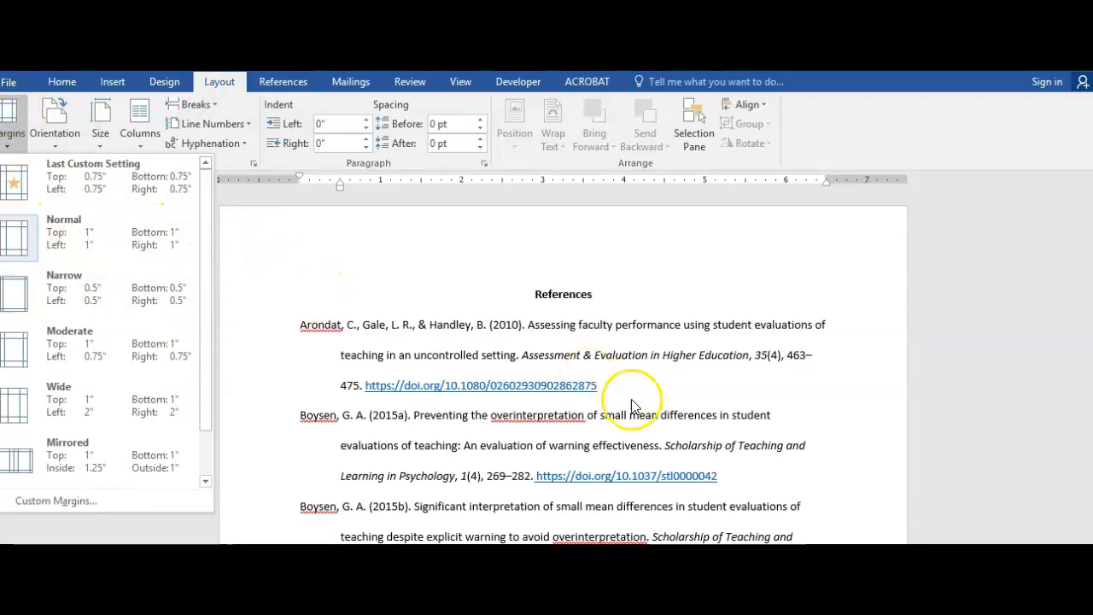
pyautogui.click(681, 357)
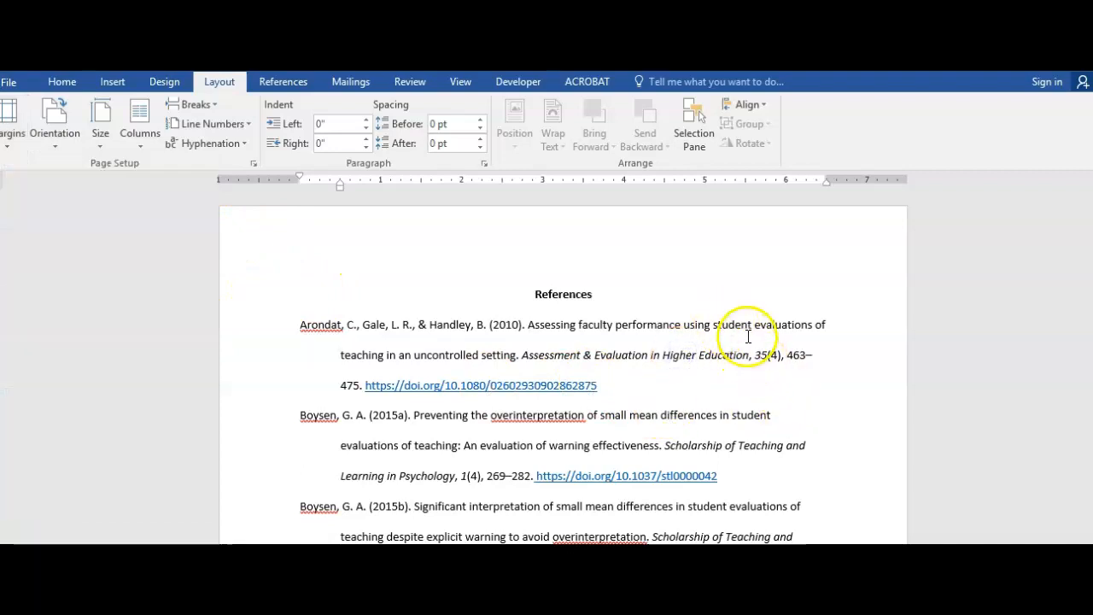
# Add a page header reading "RUNNING HEAD OF PAPER" with a page number aligned to the right margin, and return to the body text.
pyautogui.doubleClick(468, 240)
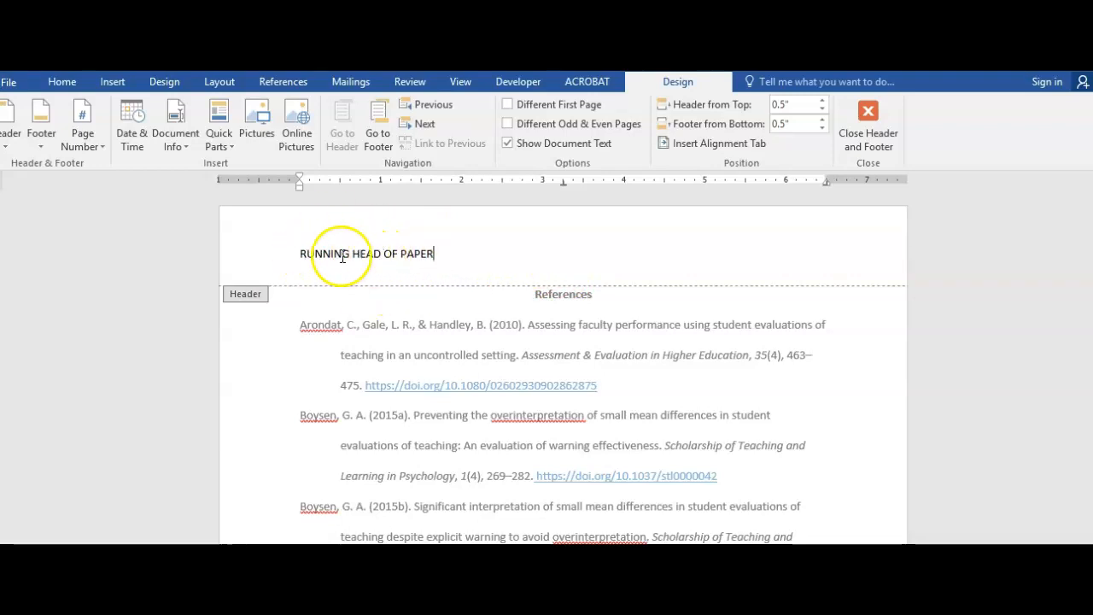
pyautogui.press('Tab')
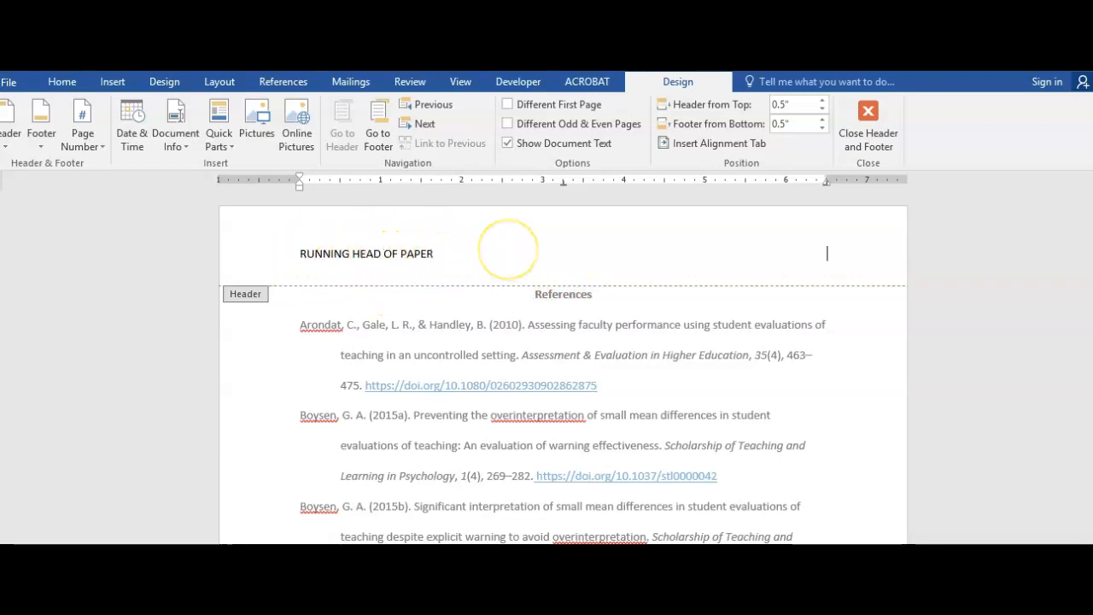
pyautogui.click(83, 117)
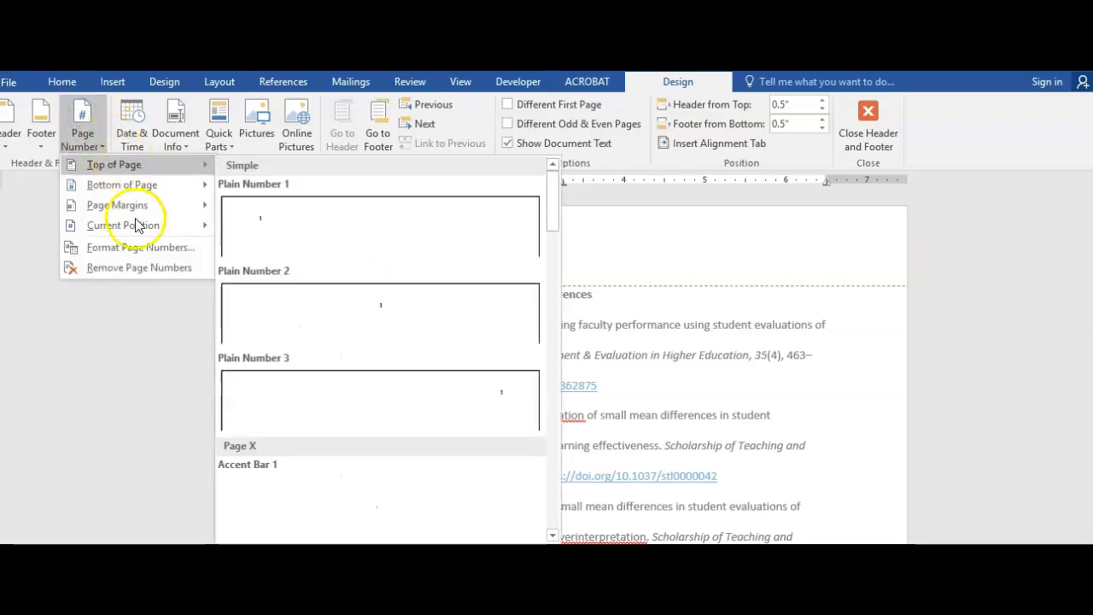
pyautogui.moveTo(139, 225)
pyautogui.click(240, 311)
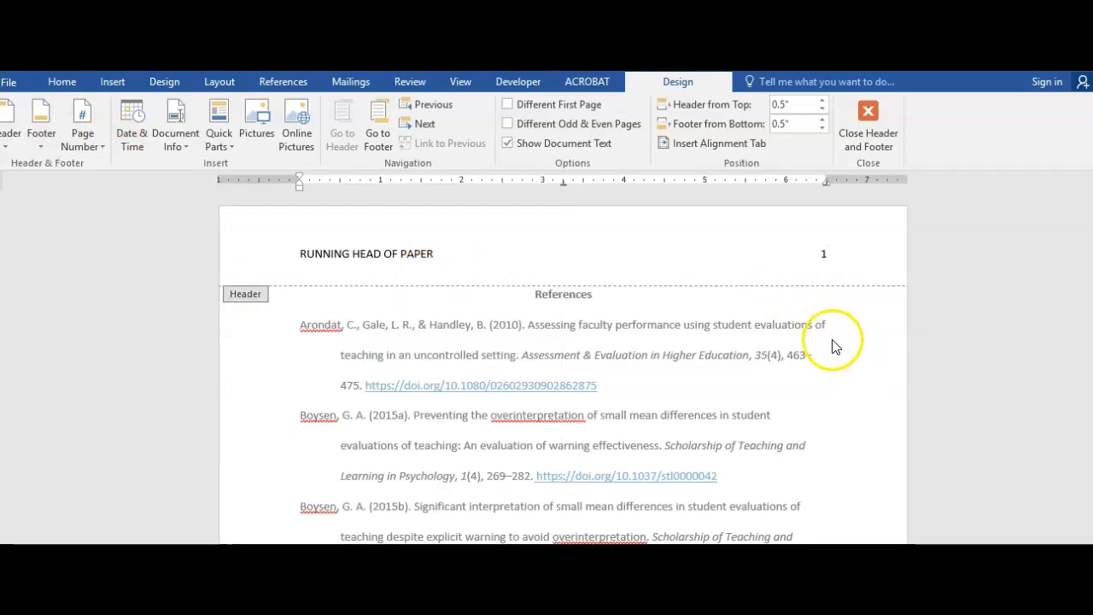
pyautogui.doubleClick(854, 376)
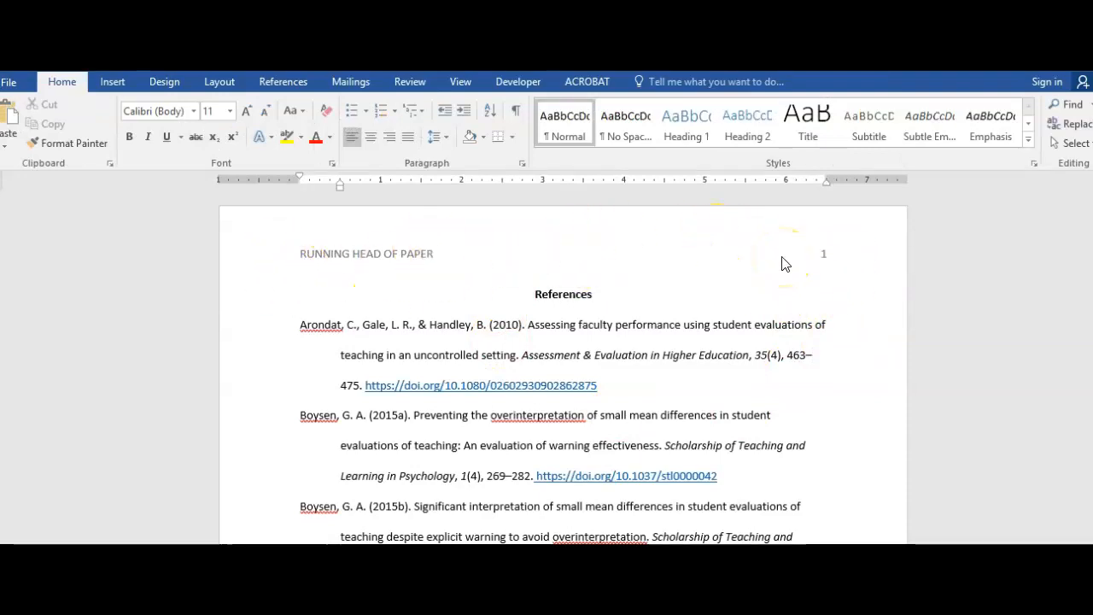
# Save the document as a Word Document named "References" in the Writing Assignments folder.
pyautogui.scroll(-1, 547, 282)
pyautogui.scroll(-3, 684, 385)
pyautogui.scroll(4, 678, 387)
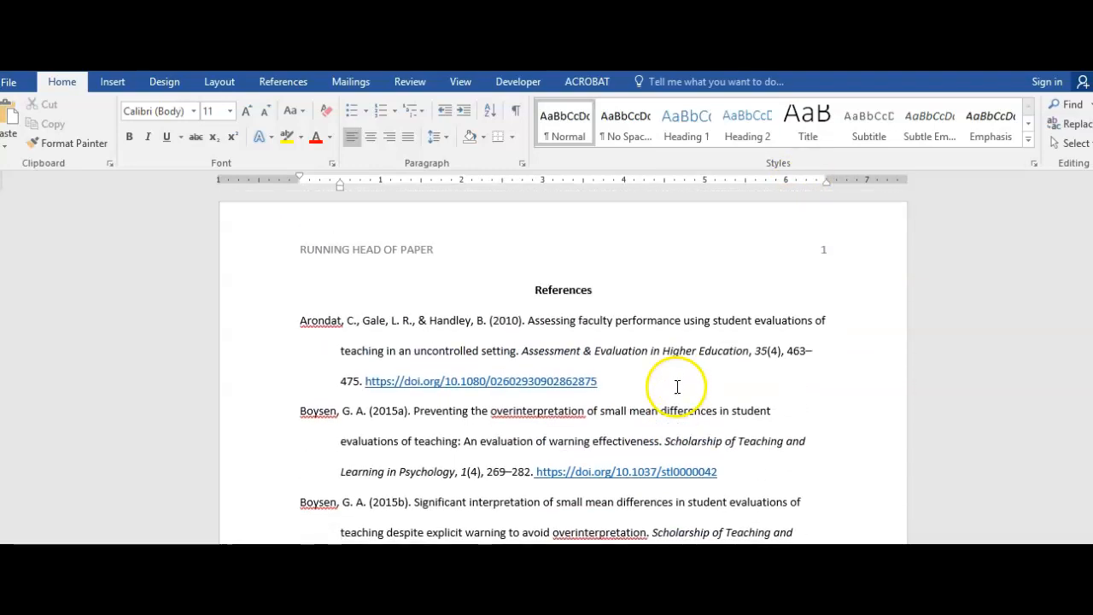
pyautogui.click(10, 82)
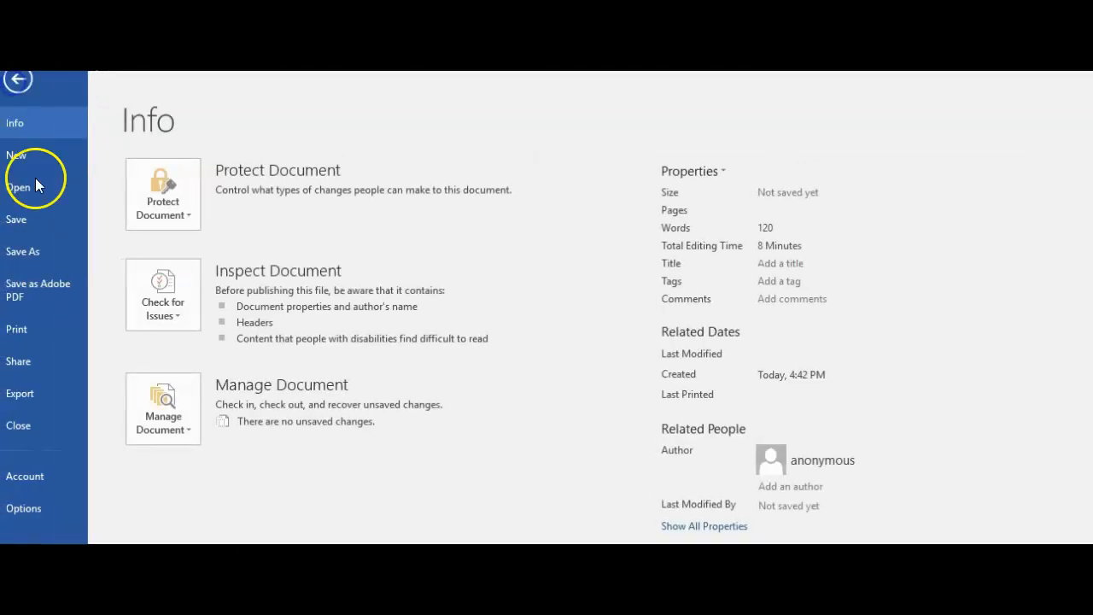
pyautogui.click(34, 227)
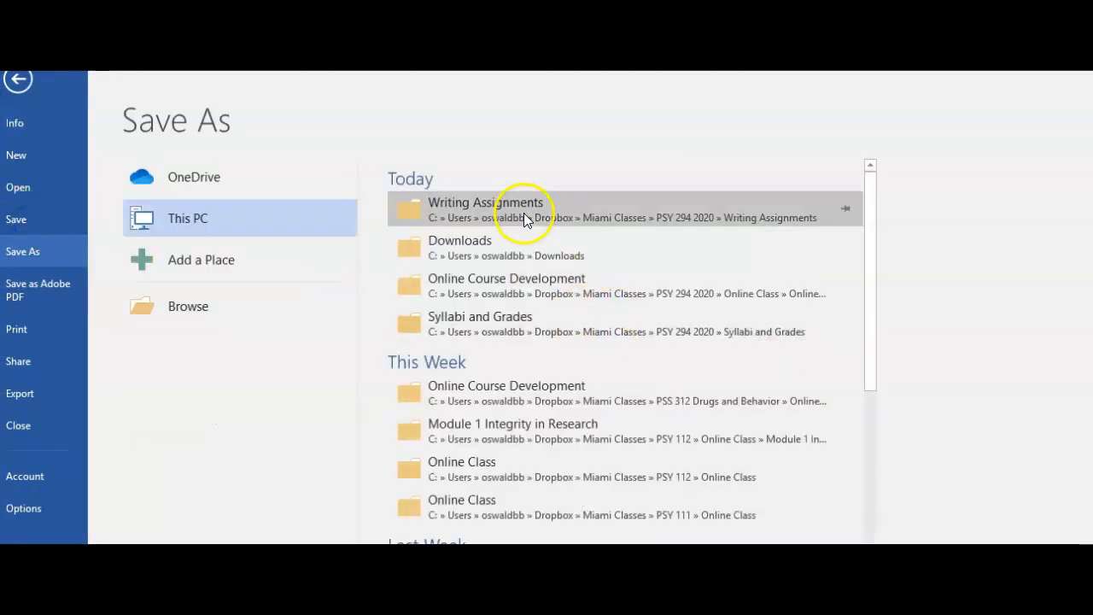
pyautogui.click(530, 213)
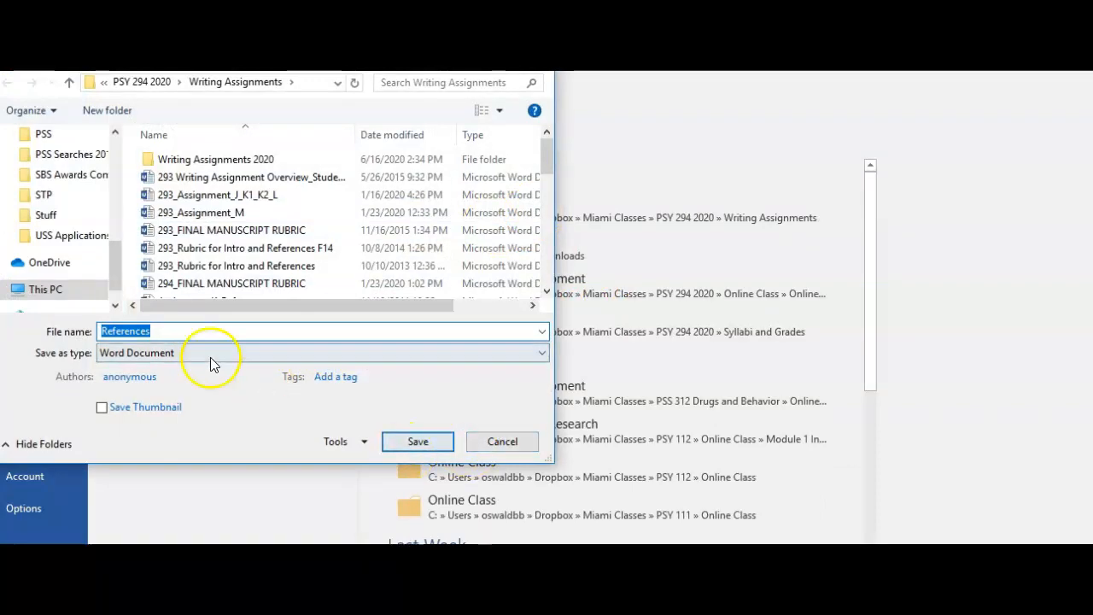
pyautogui.click(417, 441)
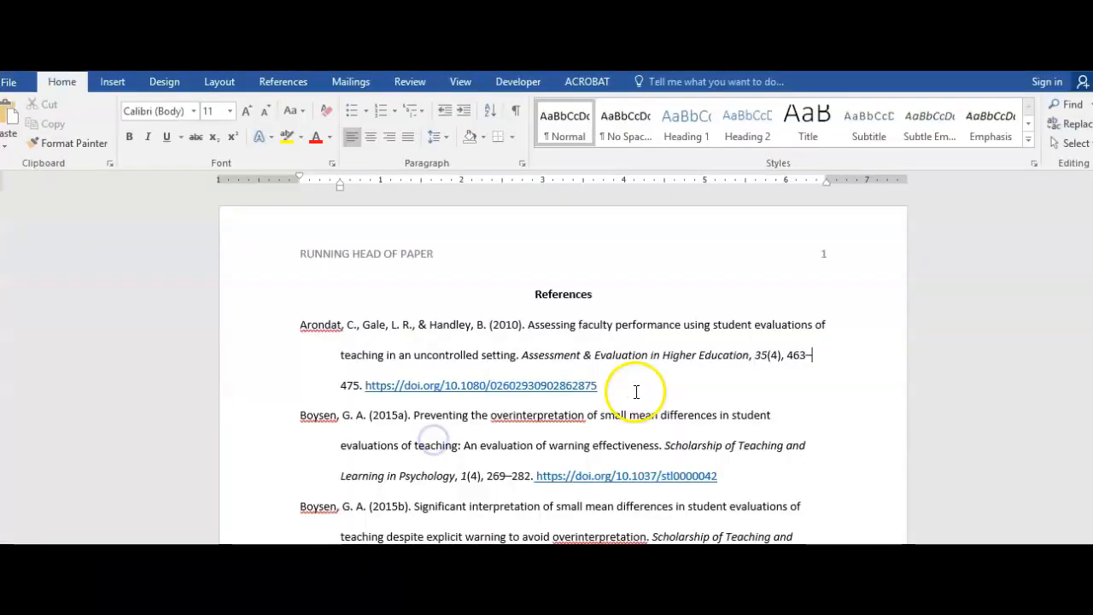